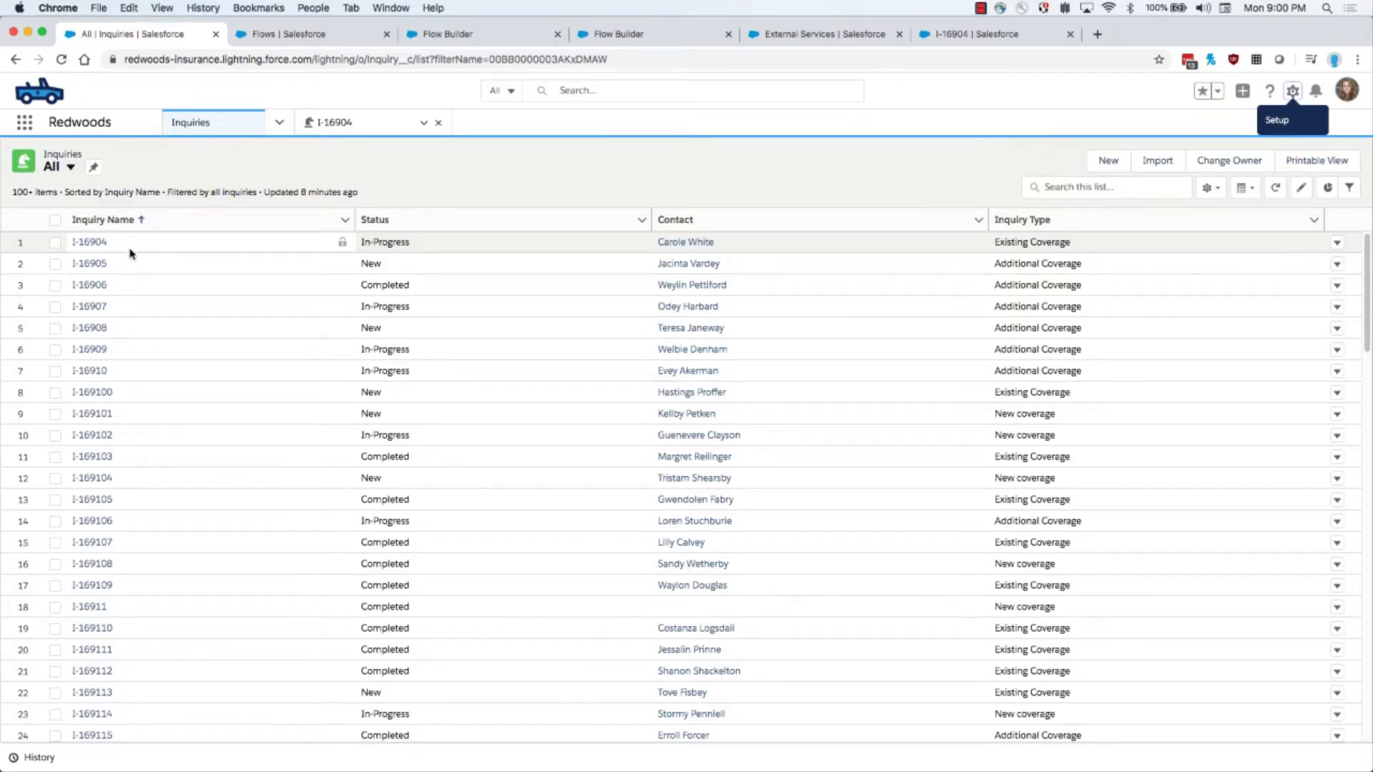
# Scroll down the All Inquiries list to records around rows 47–70
pyautogui.scroll(-1, 131, 255)
pyautogui.scroll(-2, 131, 255)
pyautogui.scroll(-5, 139, 365)
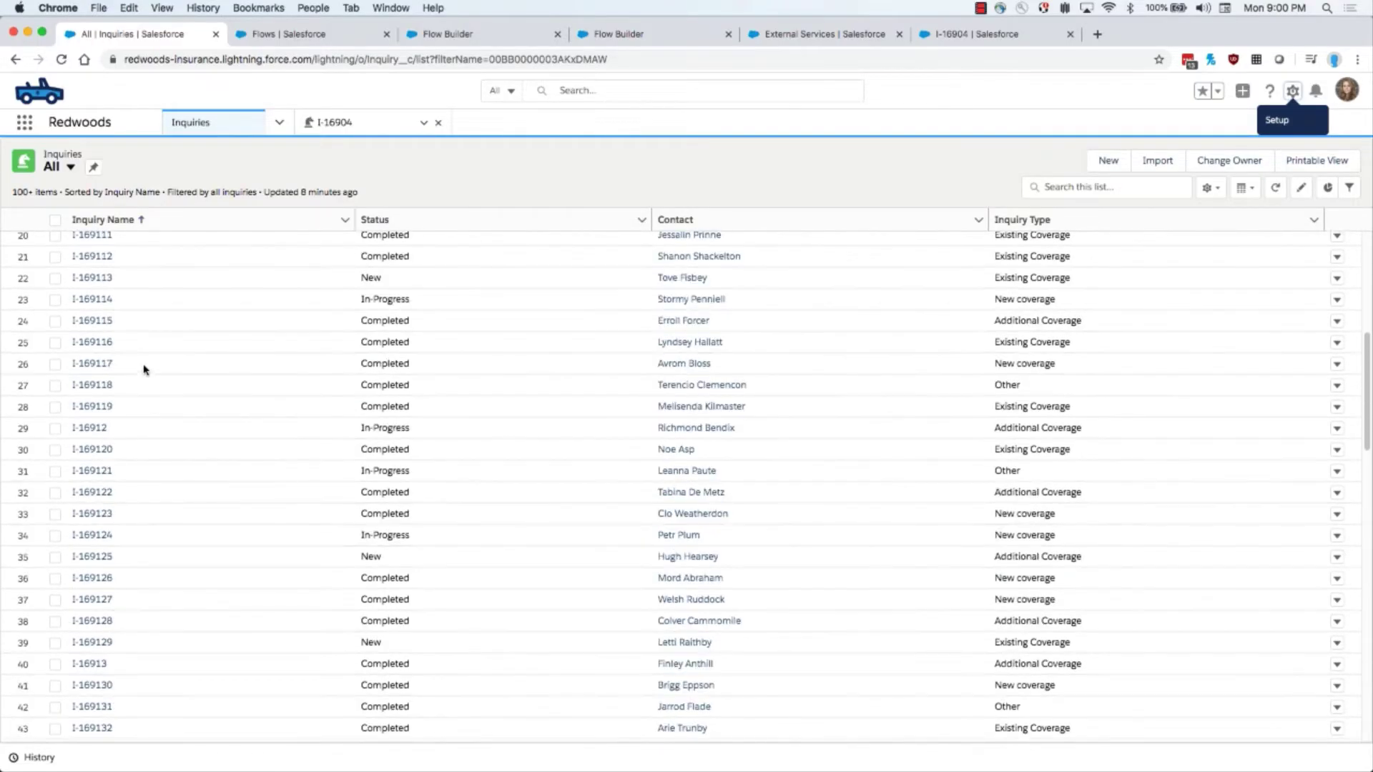
pyautogui.scroll(-5, 125, 360)
pyautogui.scroll(-2, 124, 359)
pyautogui.scroll(-3, 115, 343)
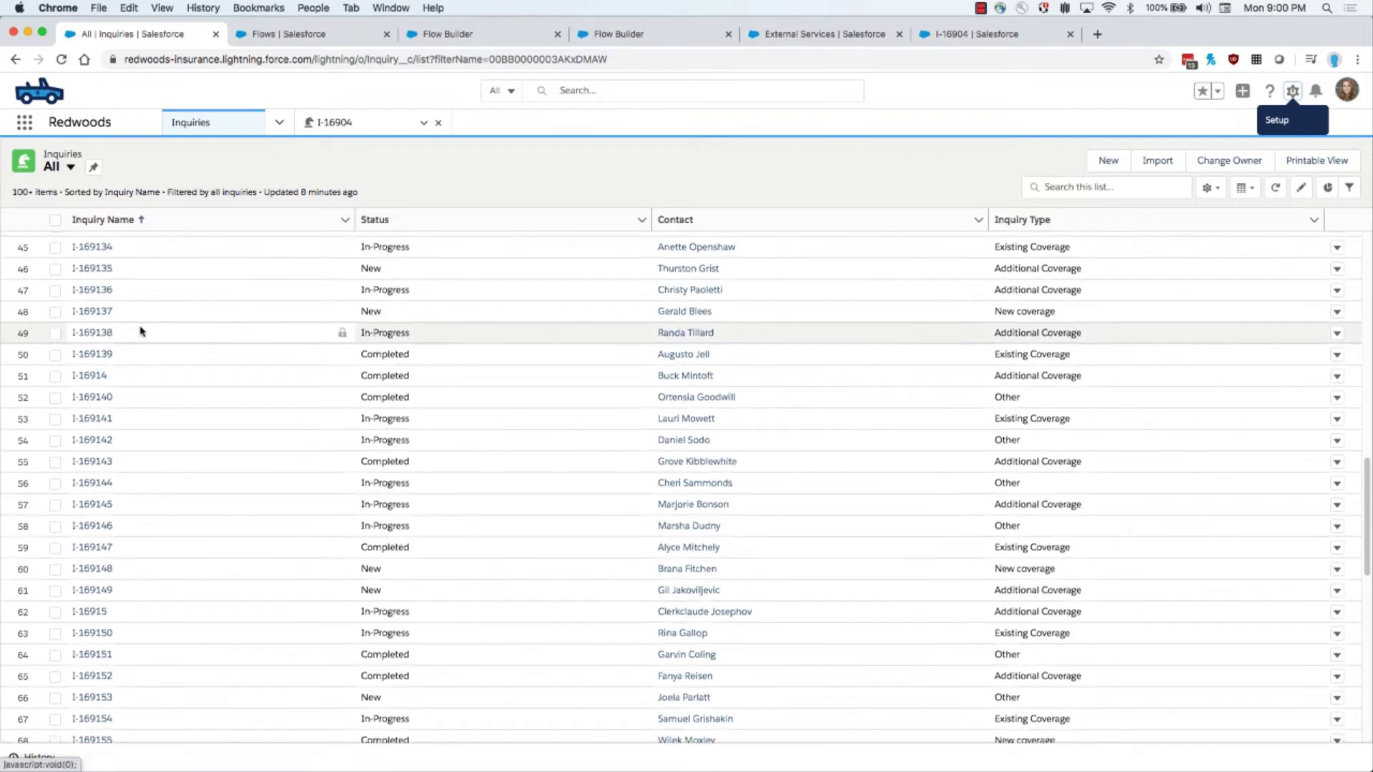
pyautogui.scroll(-1, 128, 336)
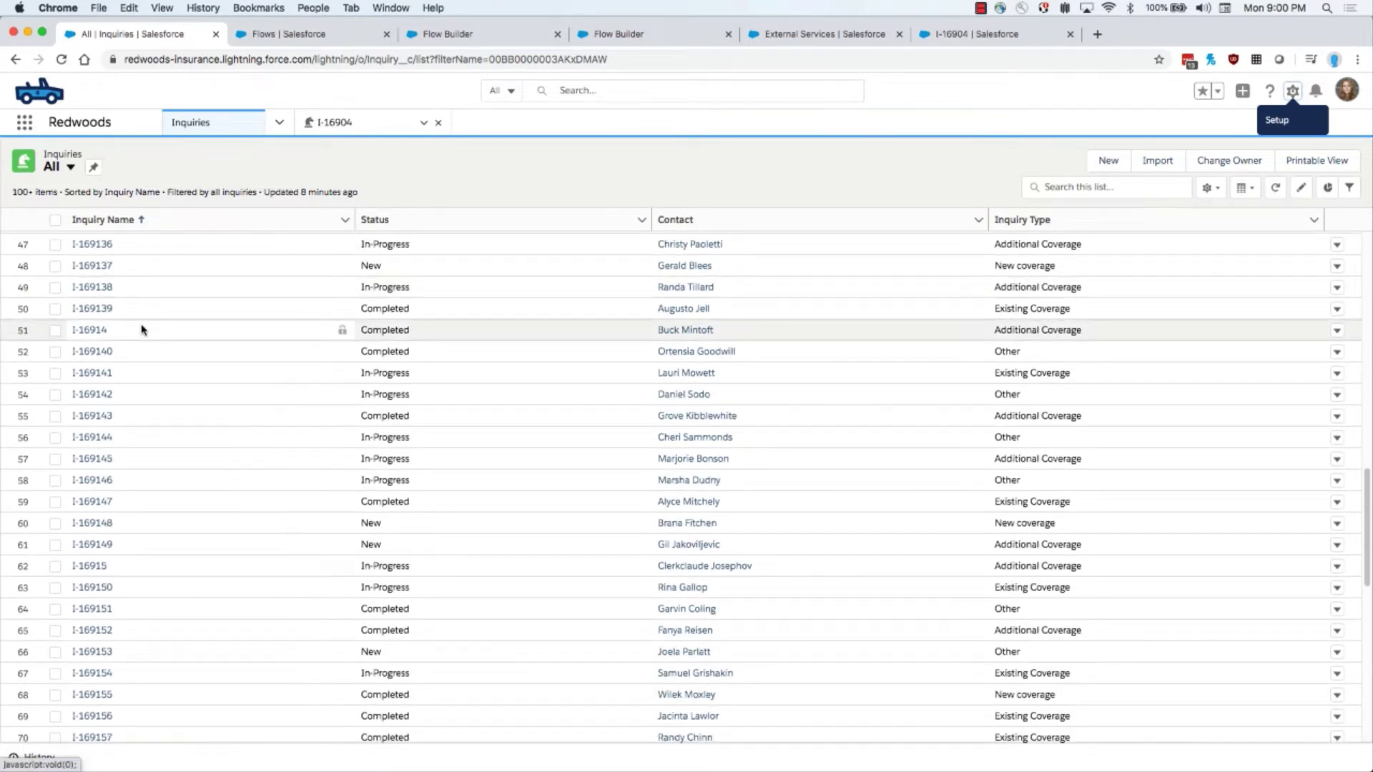
# Close the Inquiries and Flows tabs, then preview the Scheduled, Record-Changed and Screen flow types
pyautogui.press('super+w')
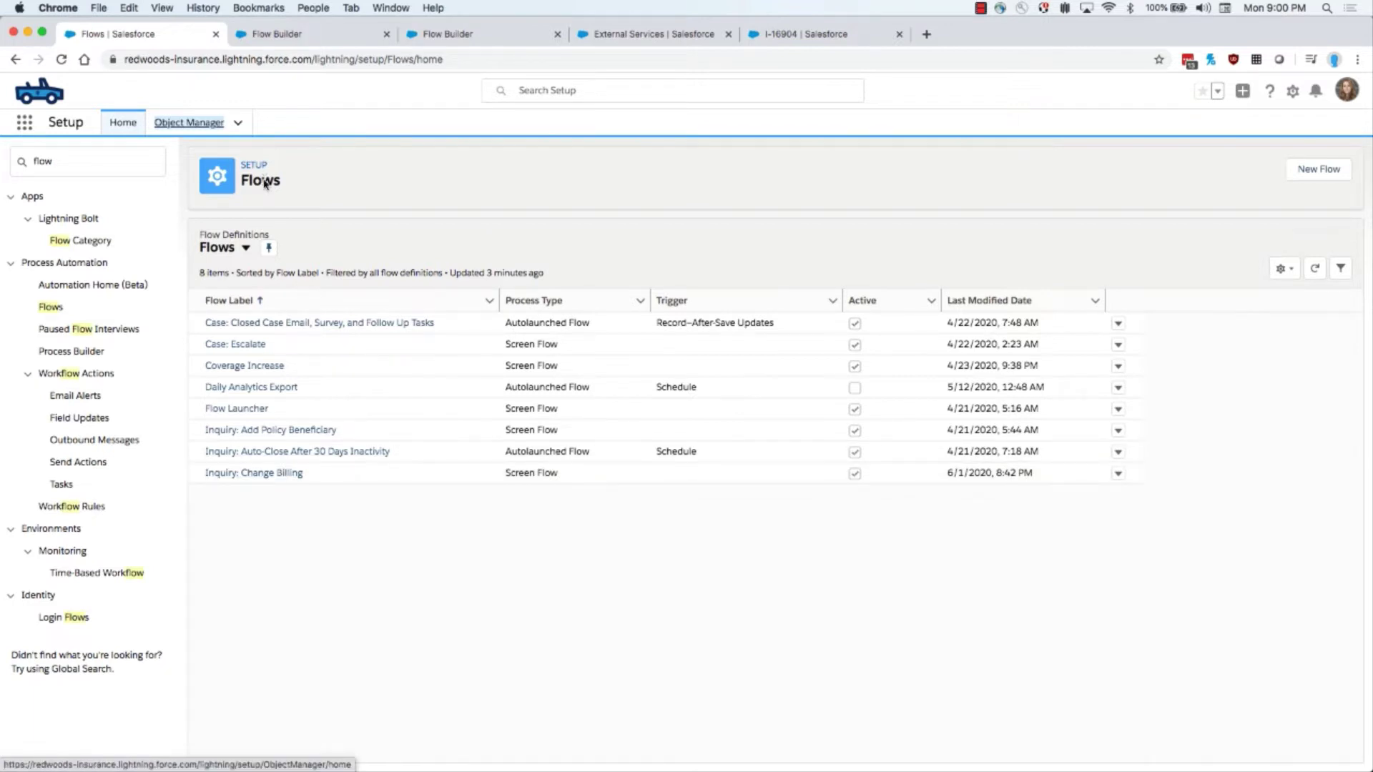
pyautogui.press('super+w')
pyautogui.click(379, 418)
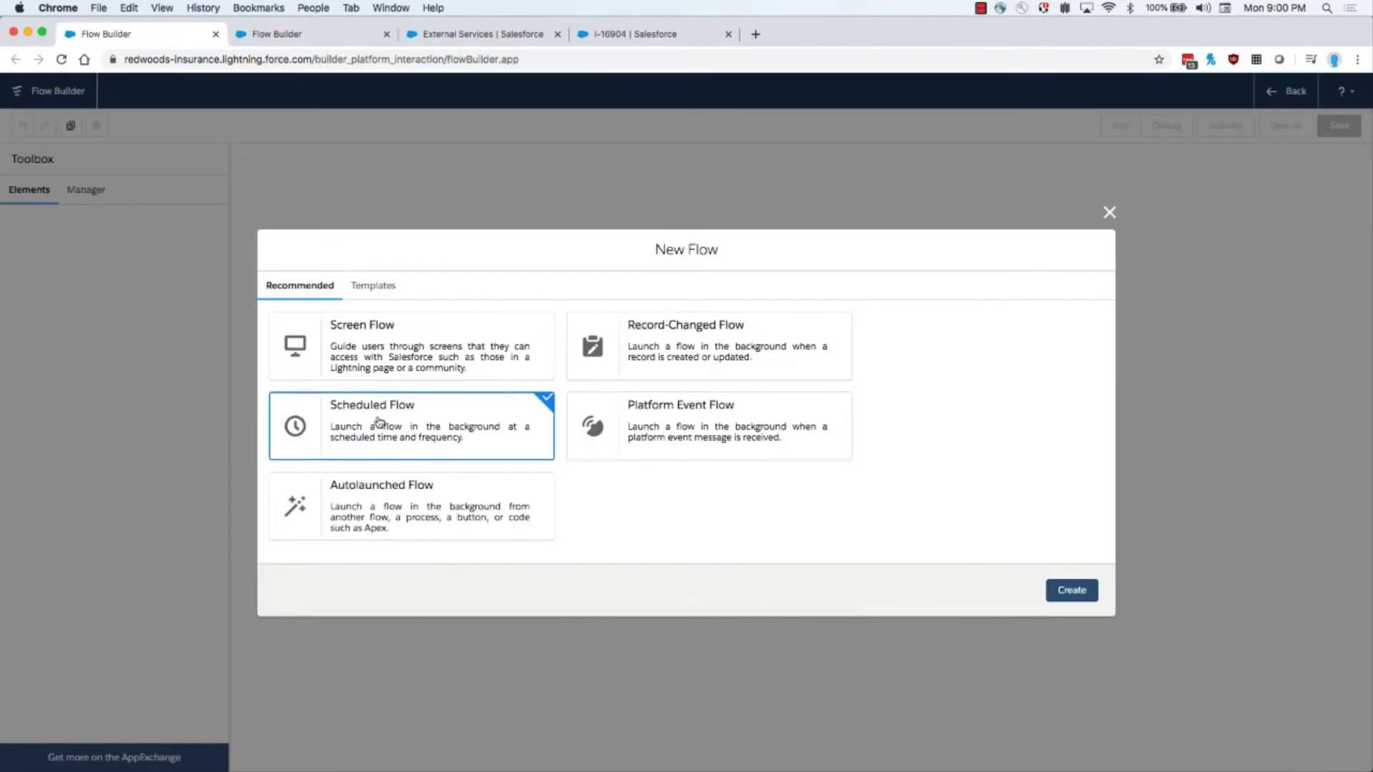
pyautogui.click(715, 347)
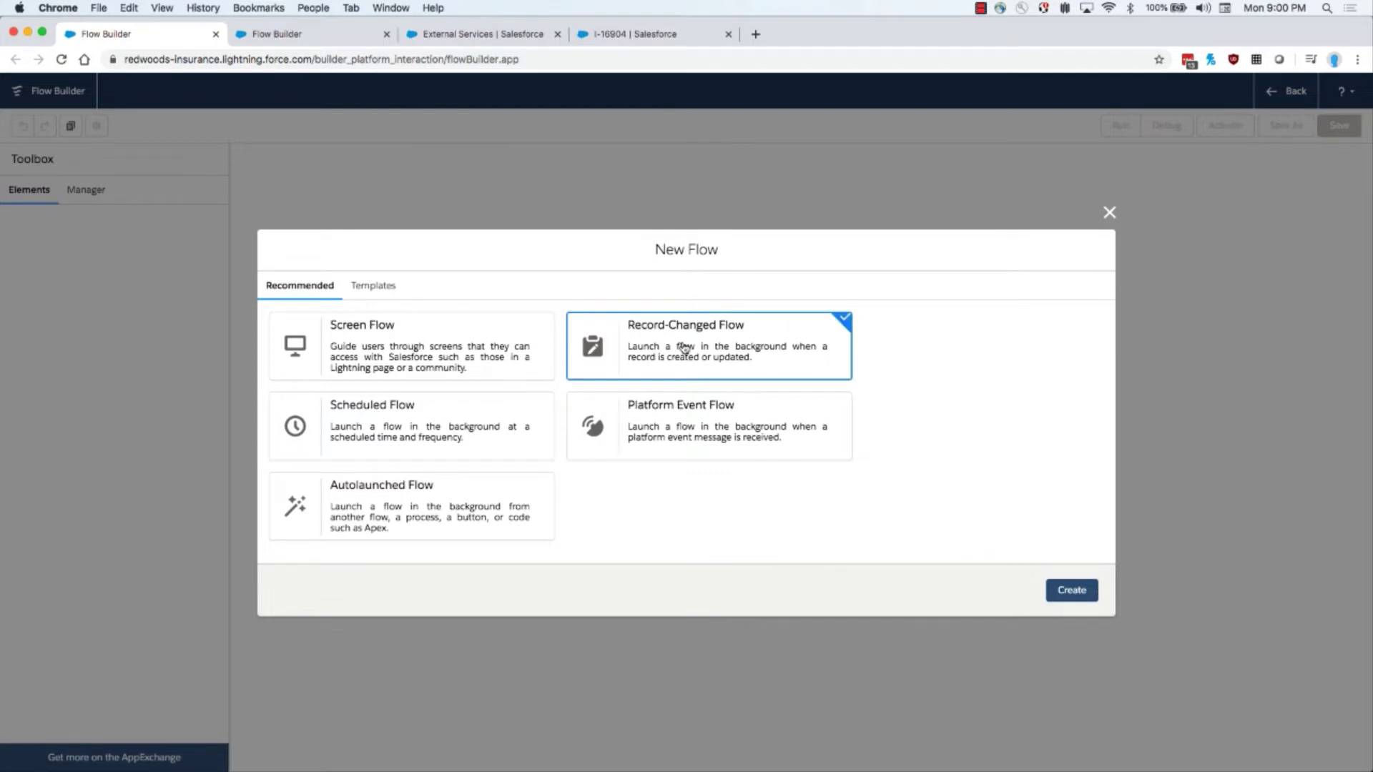
pyautogui.click(423, 364)
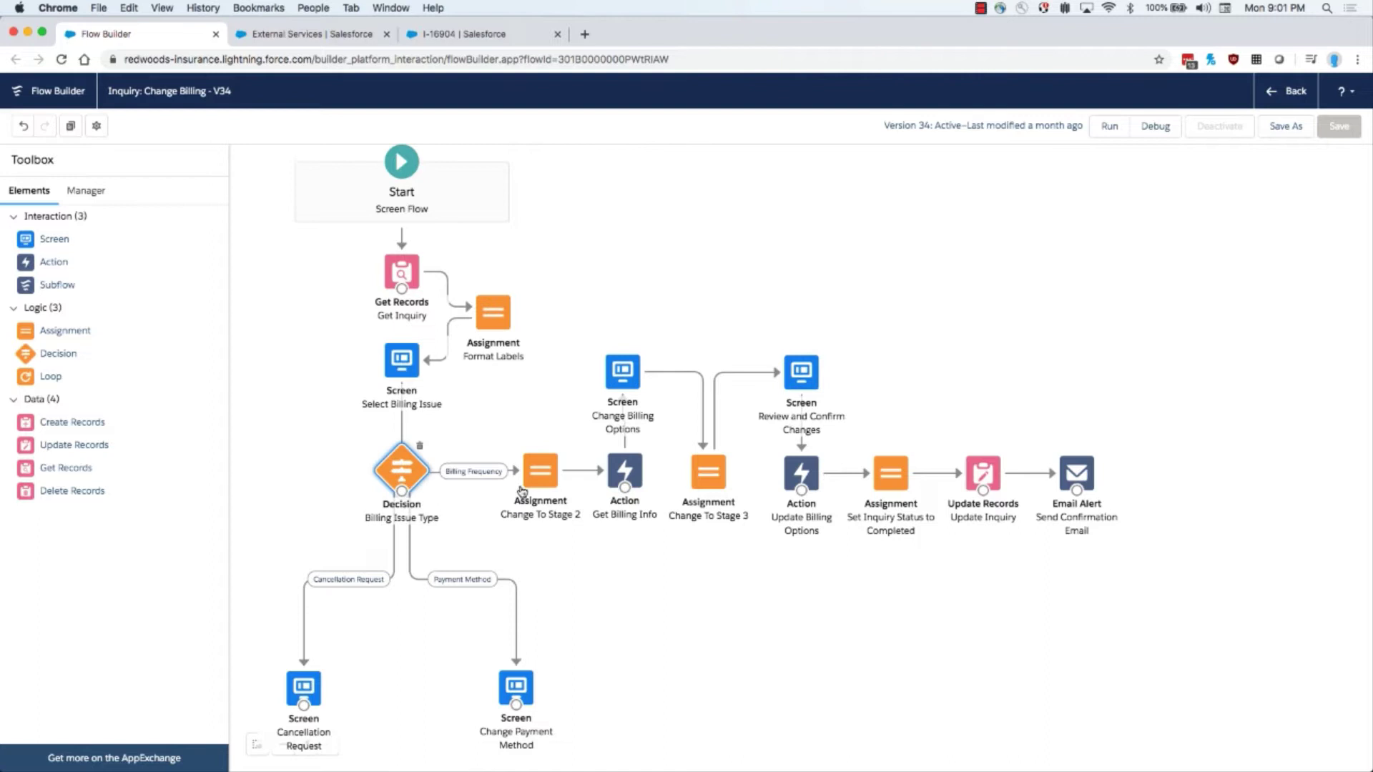
# Select each element: Stage 2/3 assignments, Completed status, Get Inquiry, billing actions and both screens
pyautogui.click(548, 480)
pyautogui.click(705, 480)
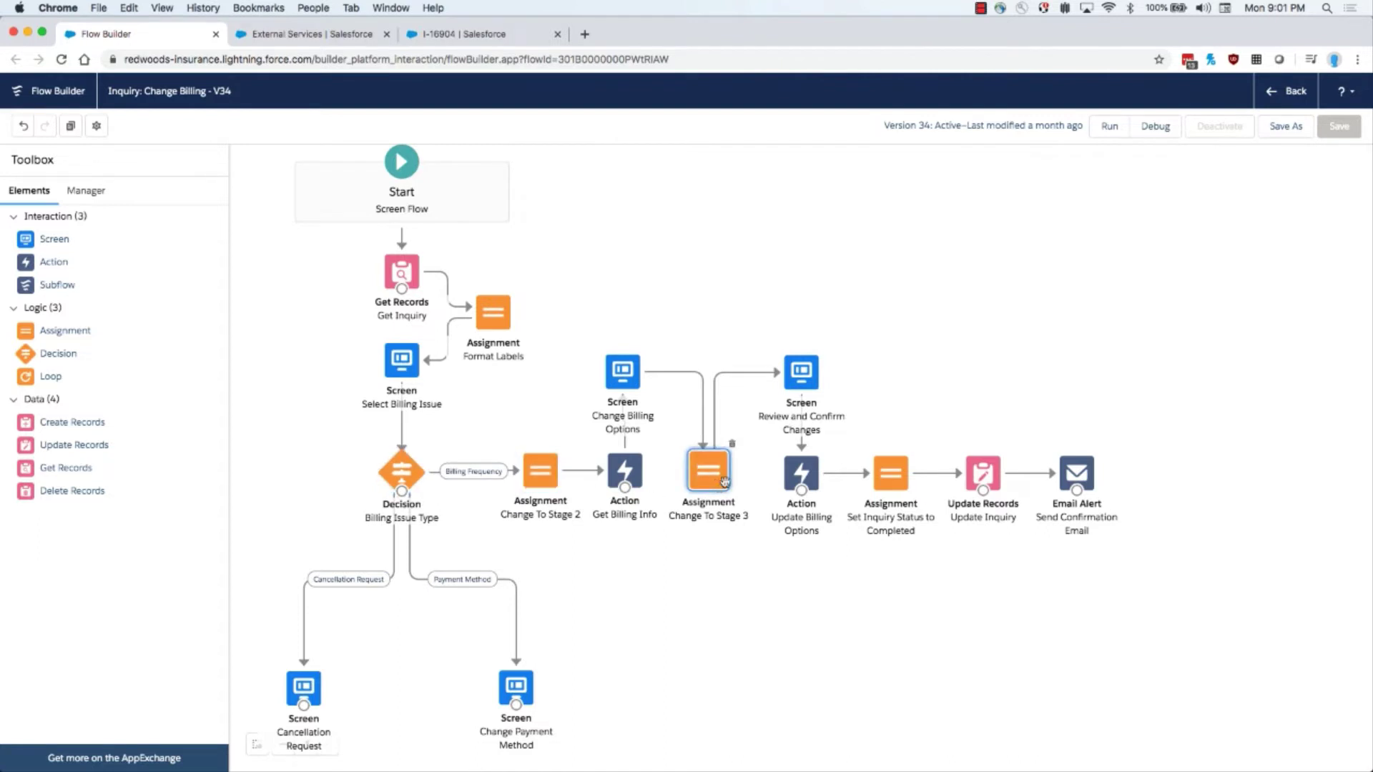
pyautogui.click(898, 480)
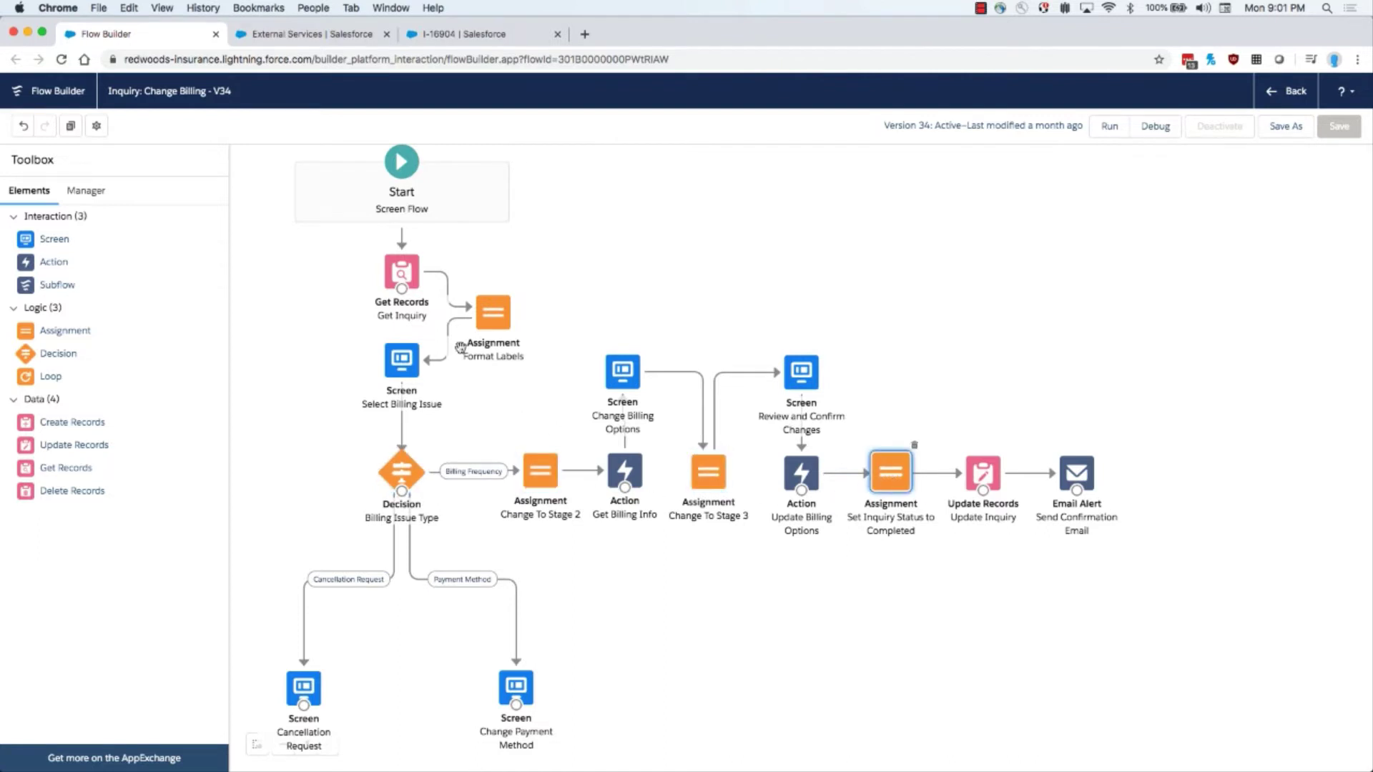
pyautogui.click(401, 270)
pyautogui.click(624, 470)
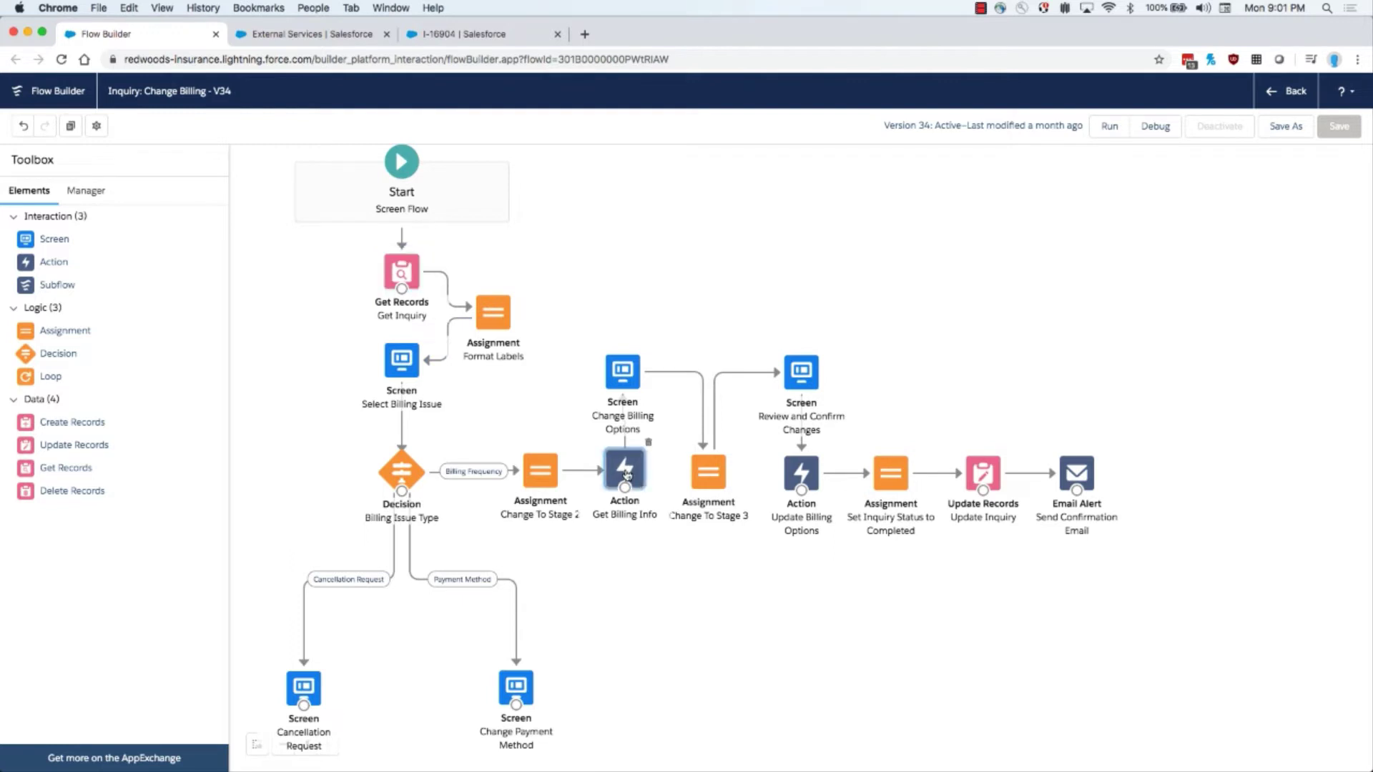
pyautogui.click(810, 472)
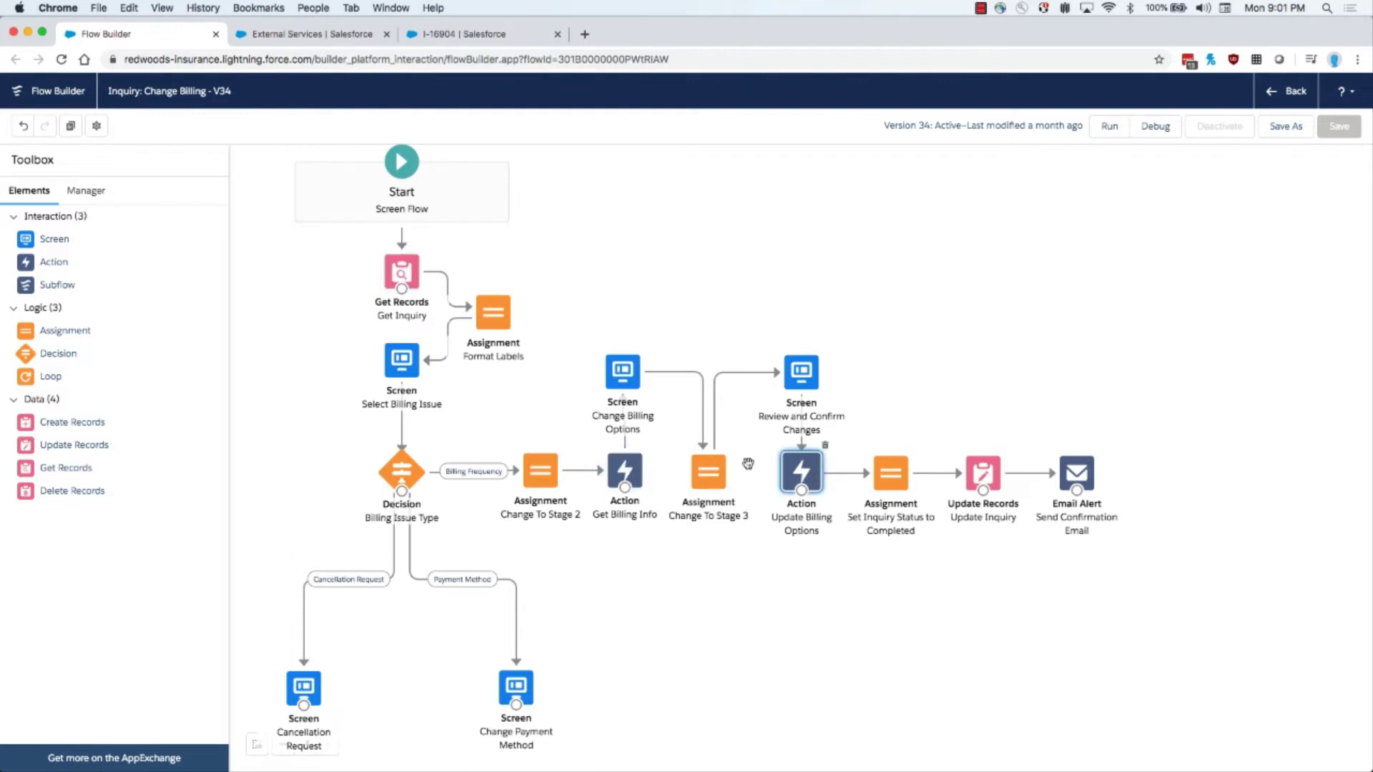
pyautogui.click(401, 360)
pyautogui.click(622, 370)
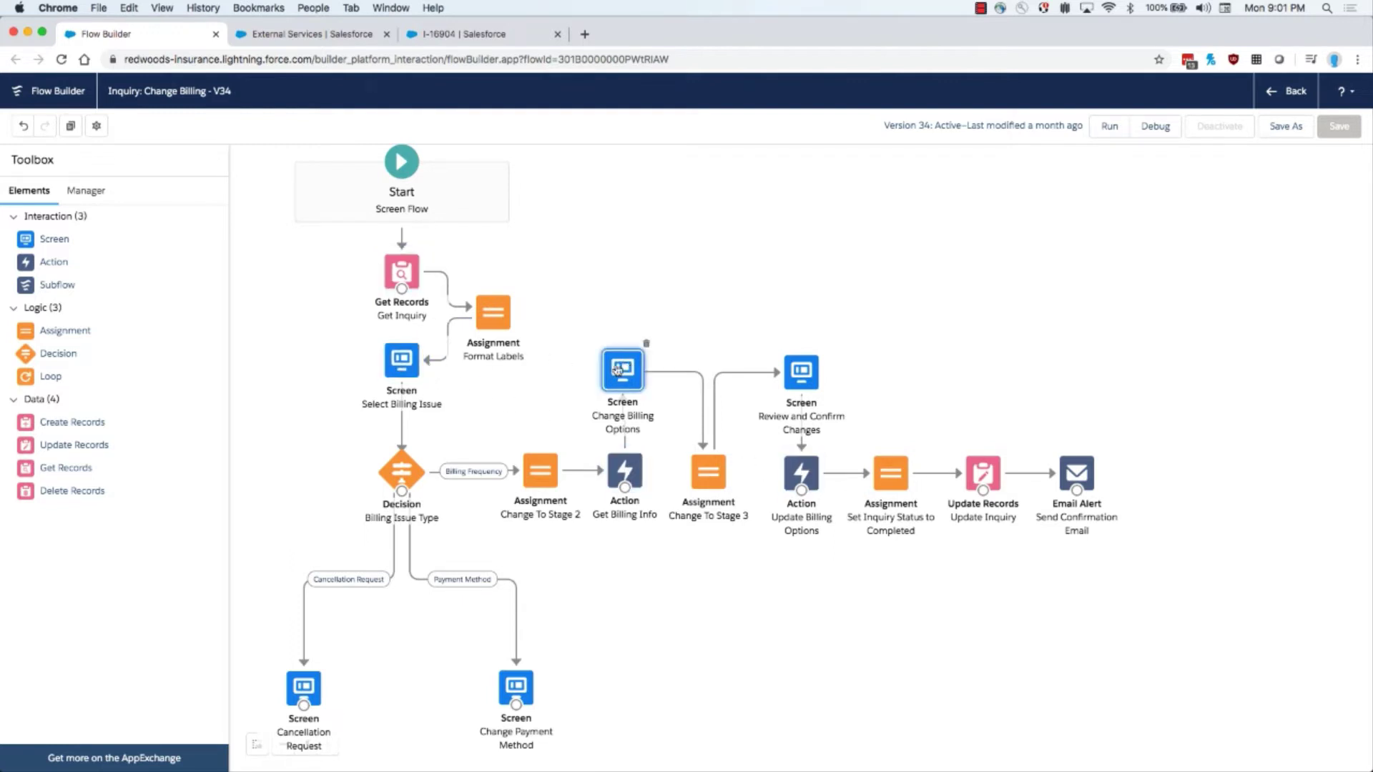
# Open Select Billing Issue, inspect its Choice component and Custom components, then close with Done
pyautogui.doubleClick(398, 367)
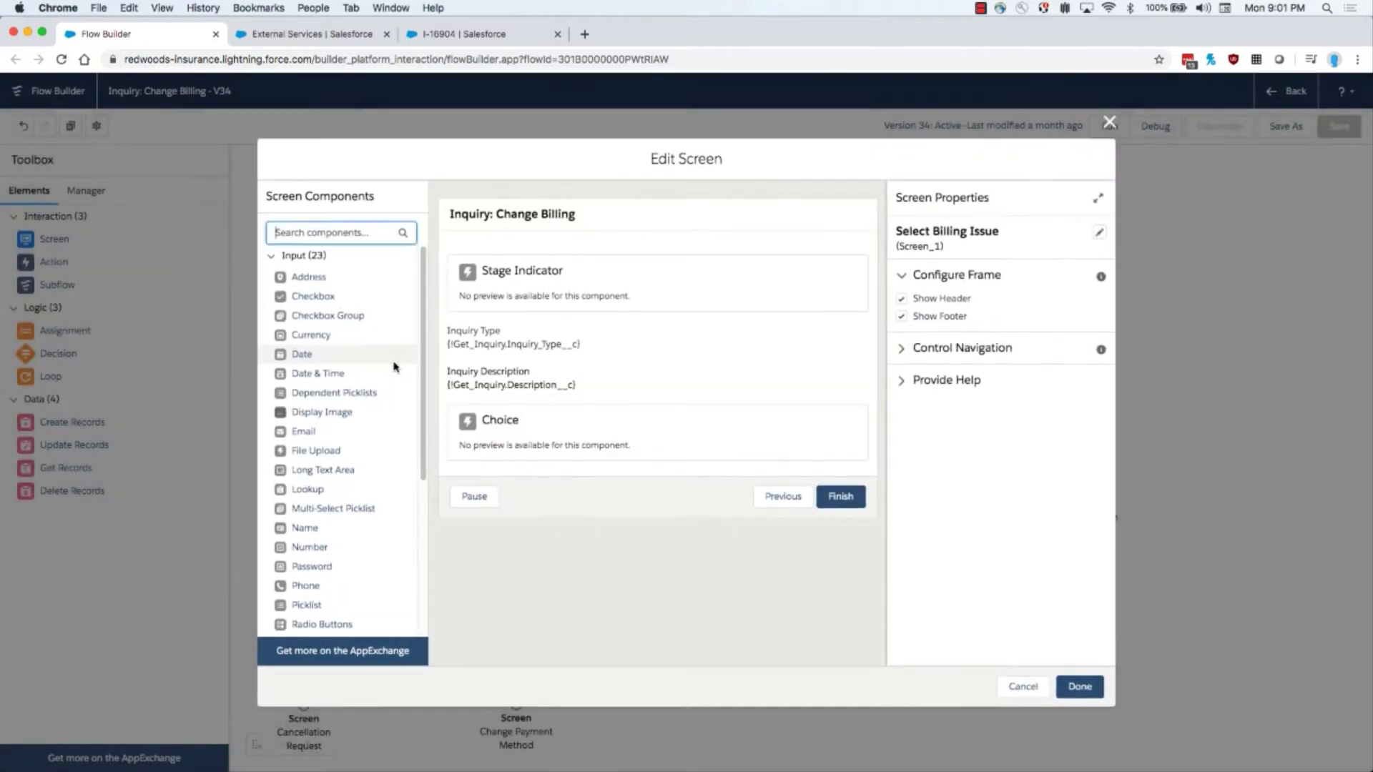
pyautogui.click(551, 443)
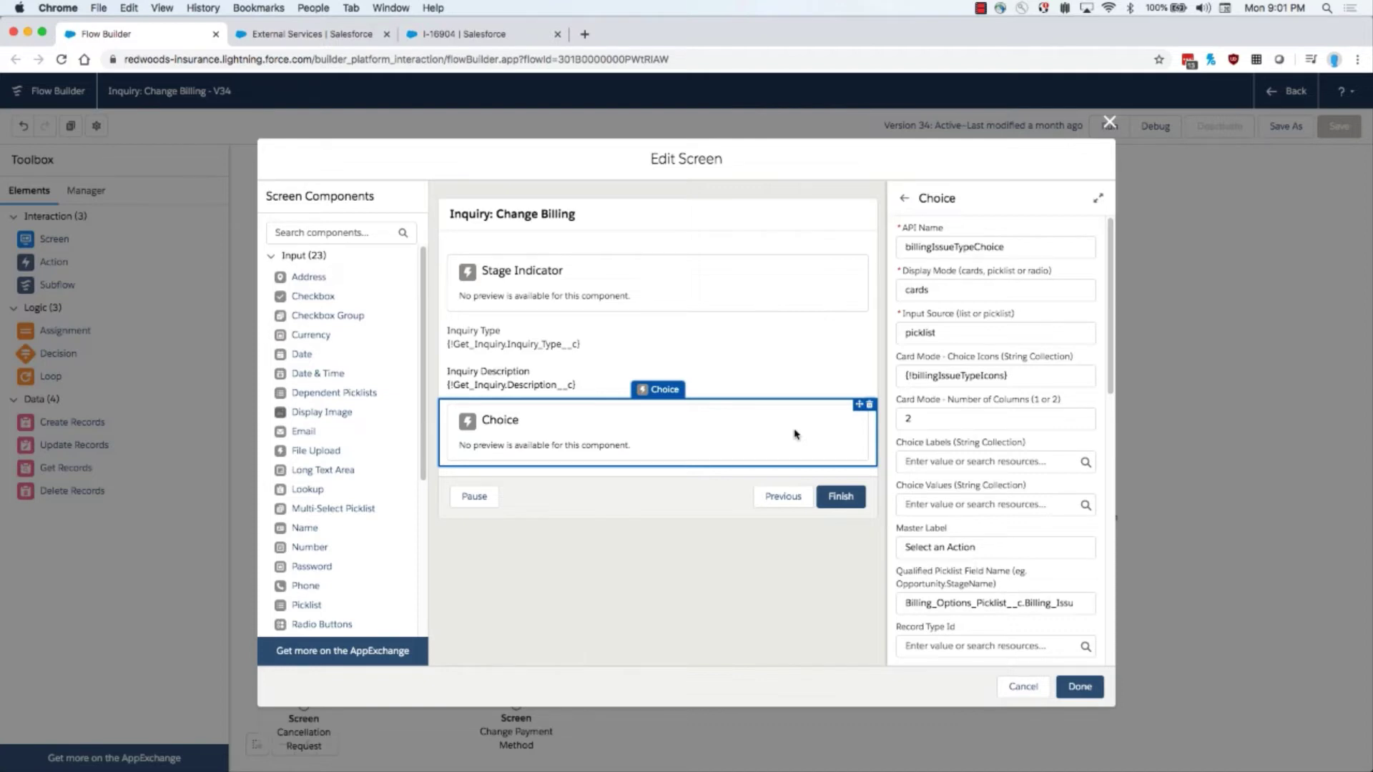
pyautogui.scroll(-5, 357, 515)
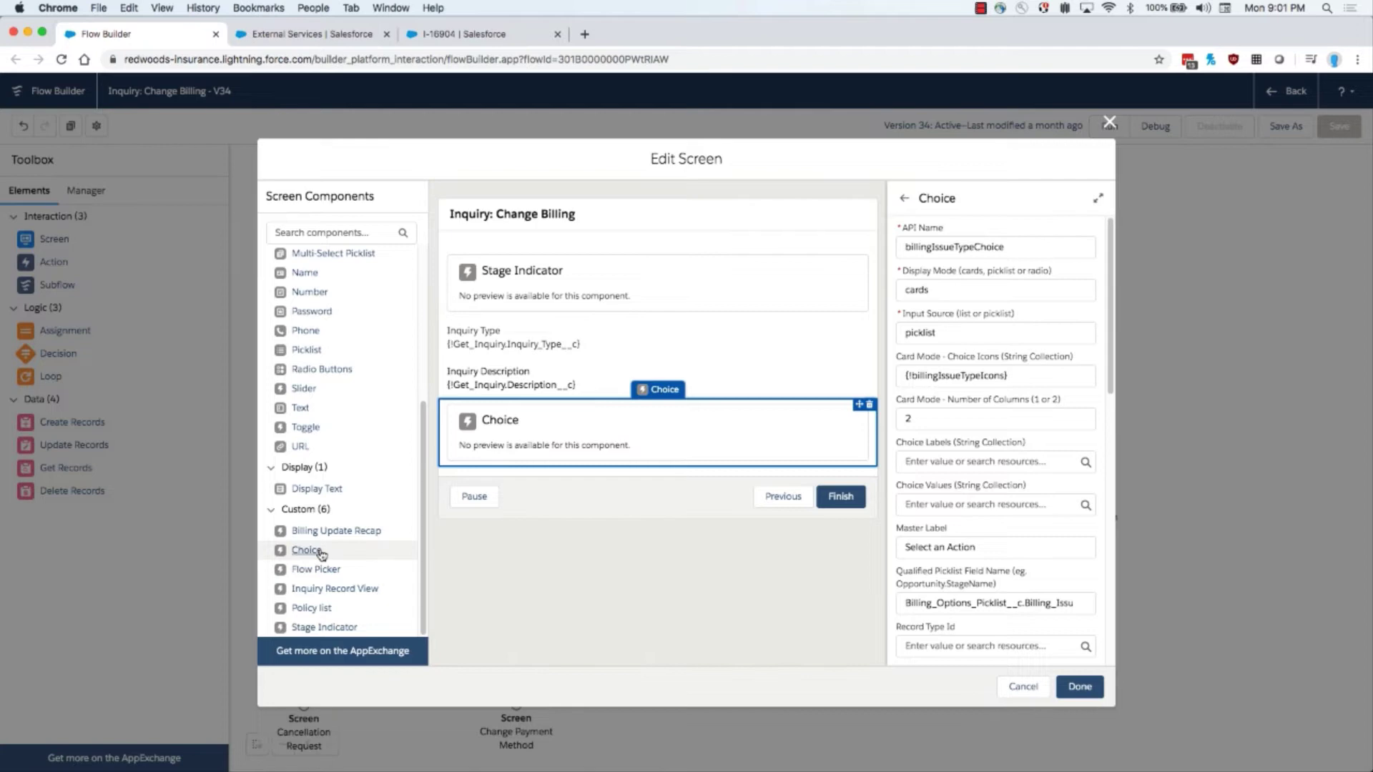
pyautogui.click(1078, 687)
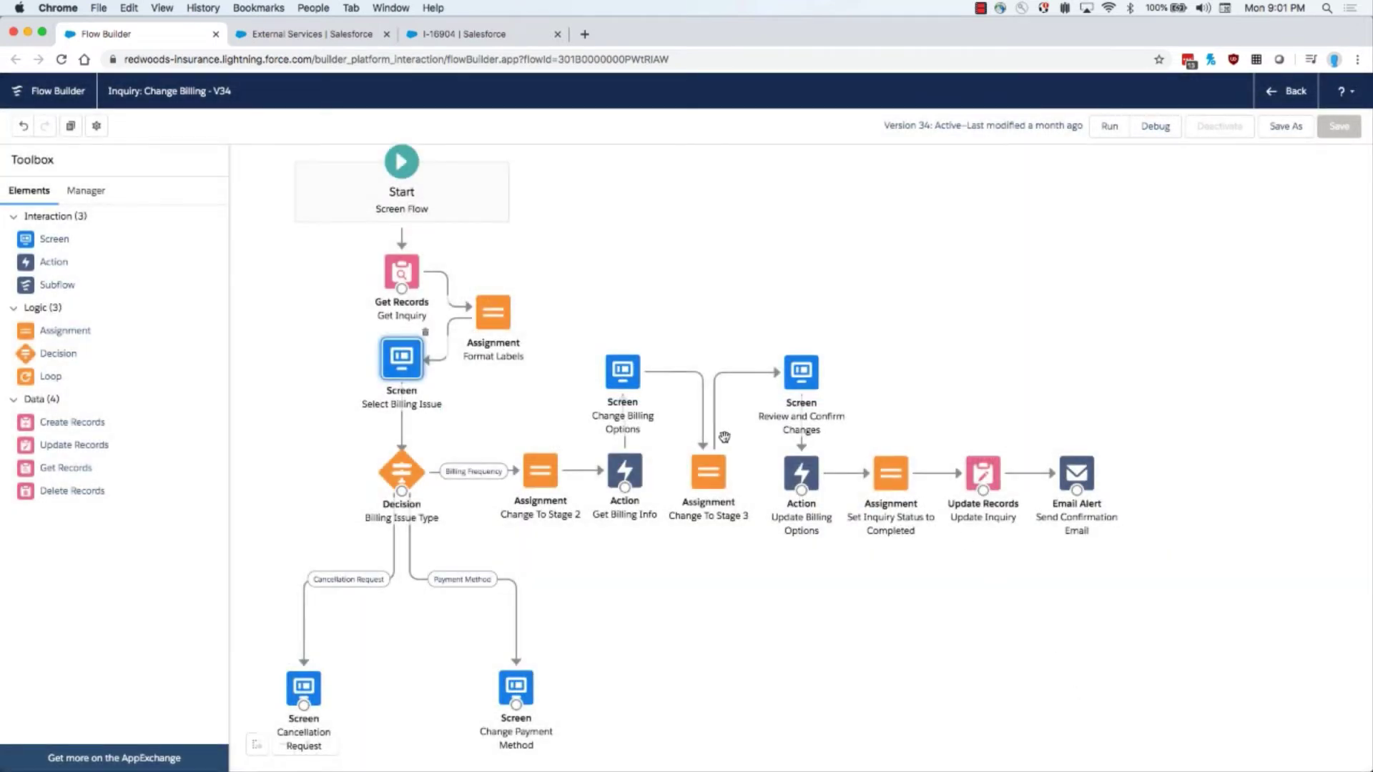
pyautogui.click(622, 472)
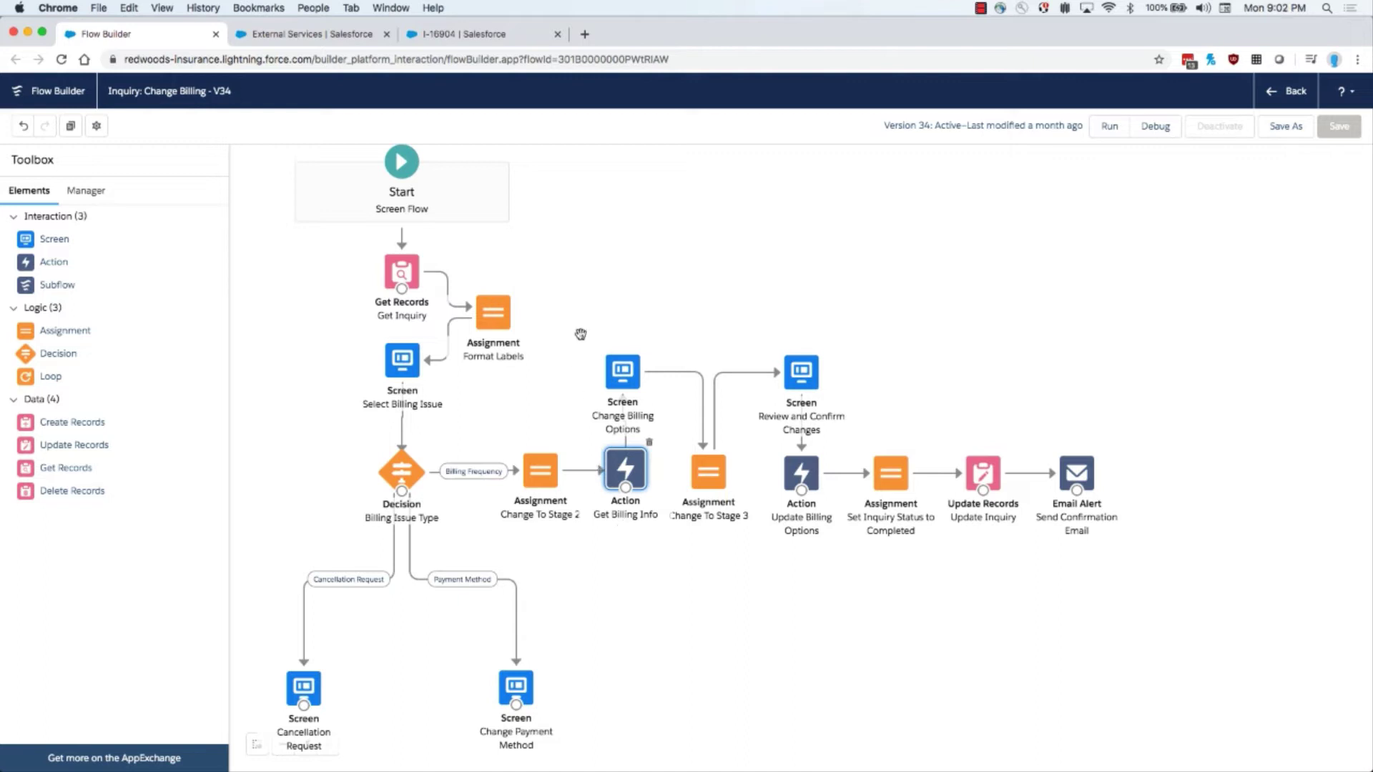
# Review the Policies external service's JSON schema, then return to the Change Billing flow
pyautogui.click(312, 39)
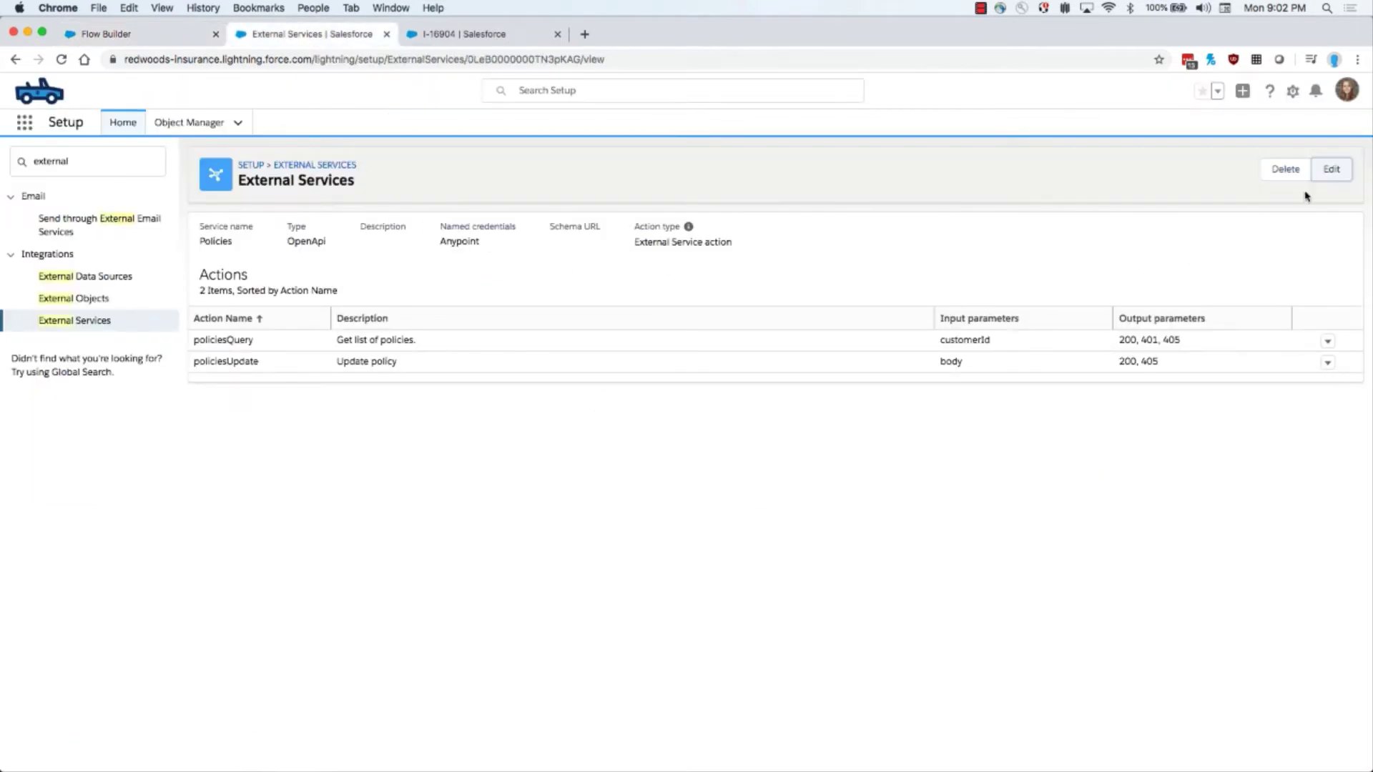
pyautogui.click(1331, 171)
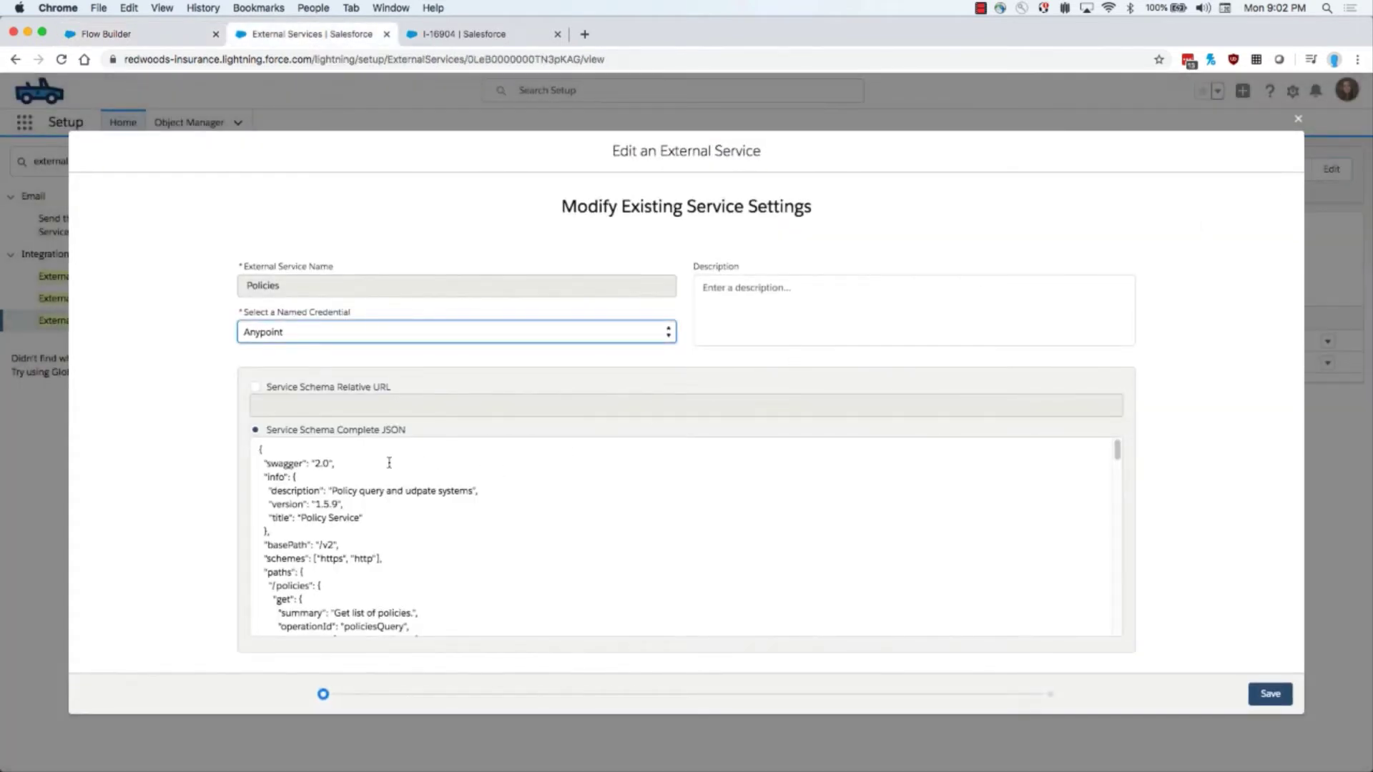
pyautogui.moveTo(264, 463); pyautogui.dragTo(336, 465)
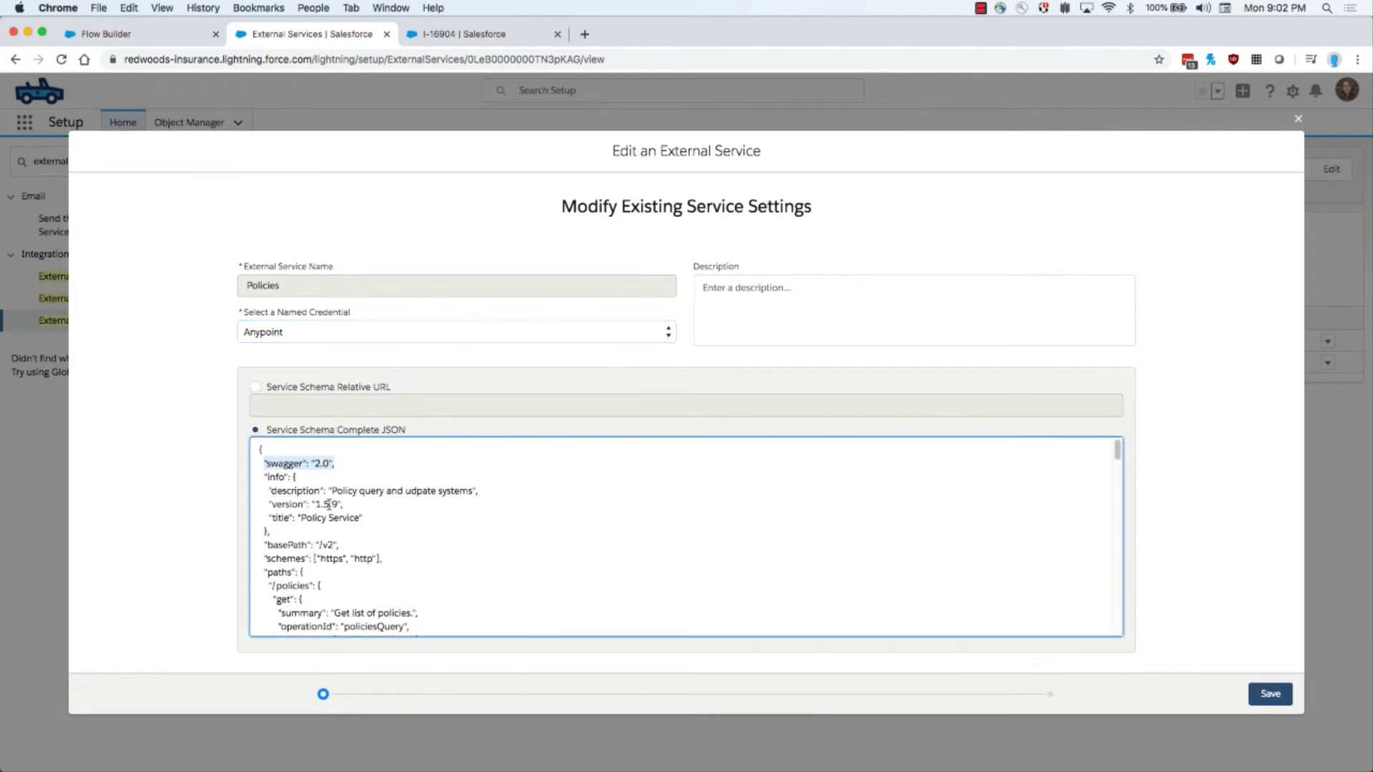
pyautogui.scroll(-2, 328, 504)
pyautogui.scroll(-5, 328, 504)
pyautogui.scroll(-5, 328, 504)
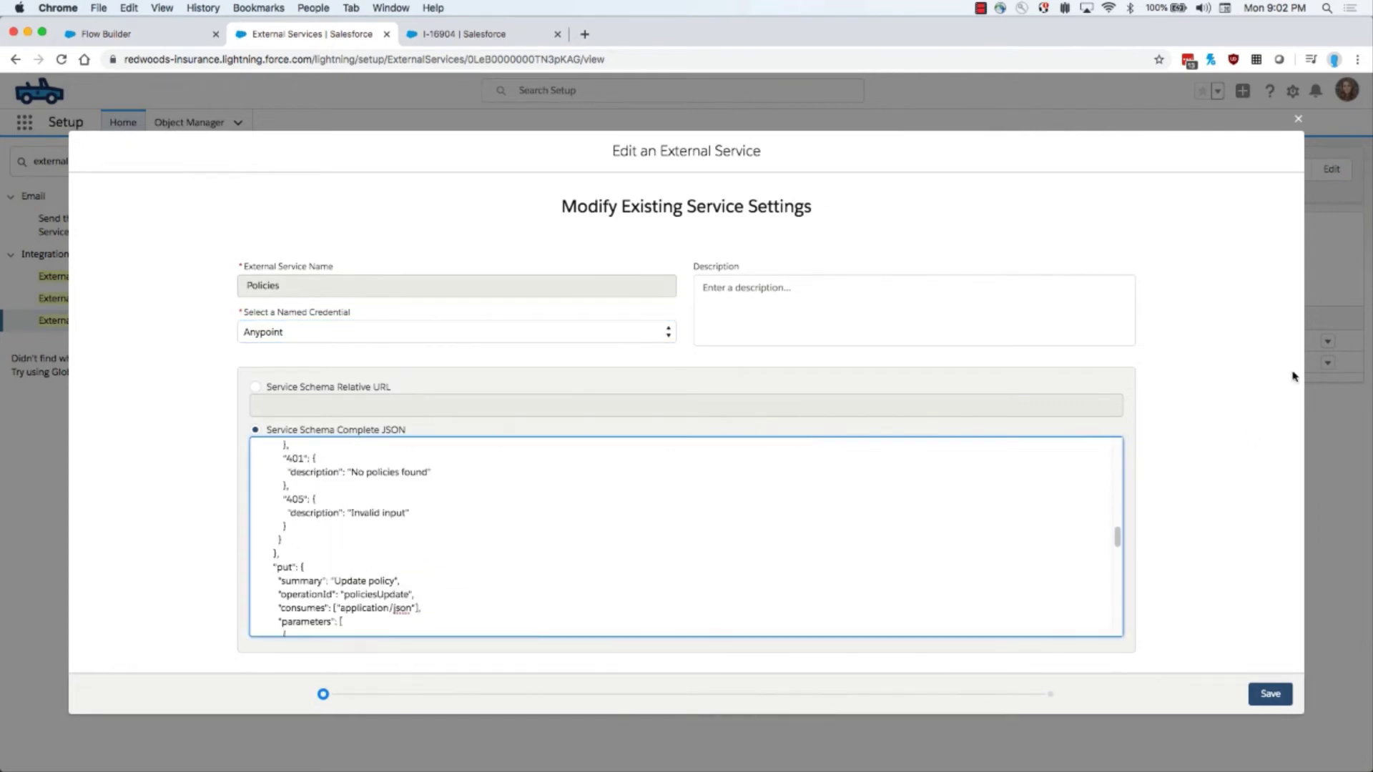
pyautogui.click(158, 43)
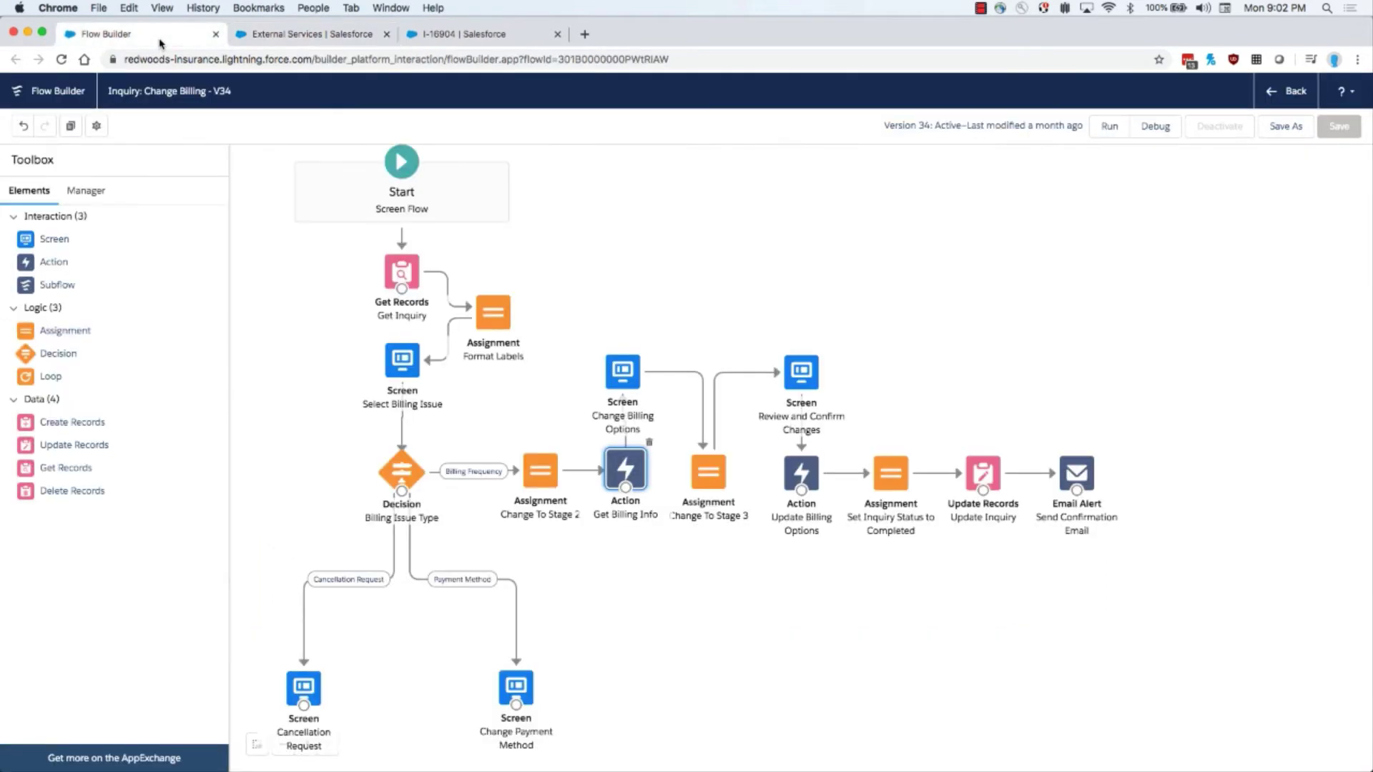
pyautogui.doubleClick(630, 471)
pyautogui.click(591, 469)
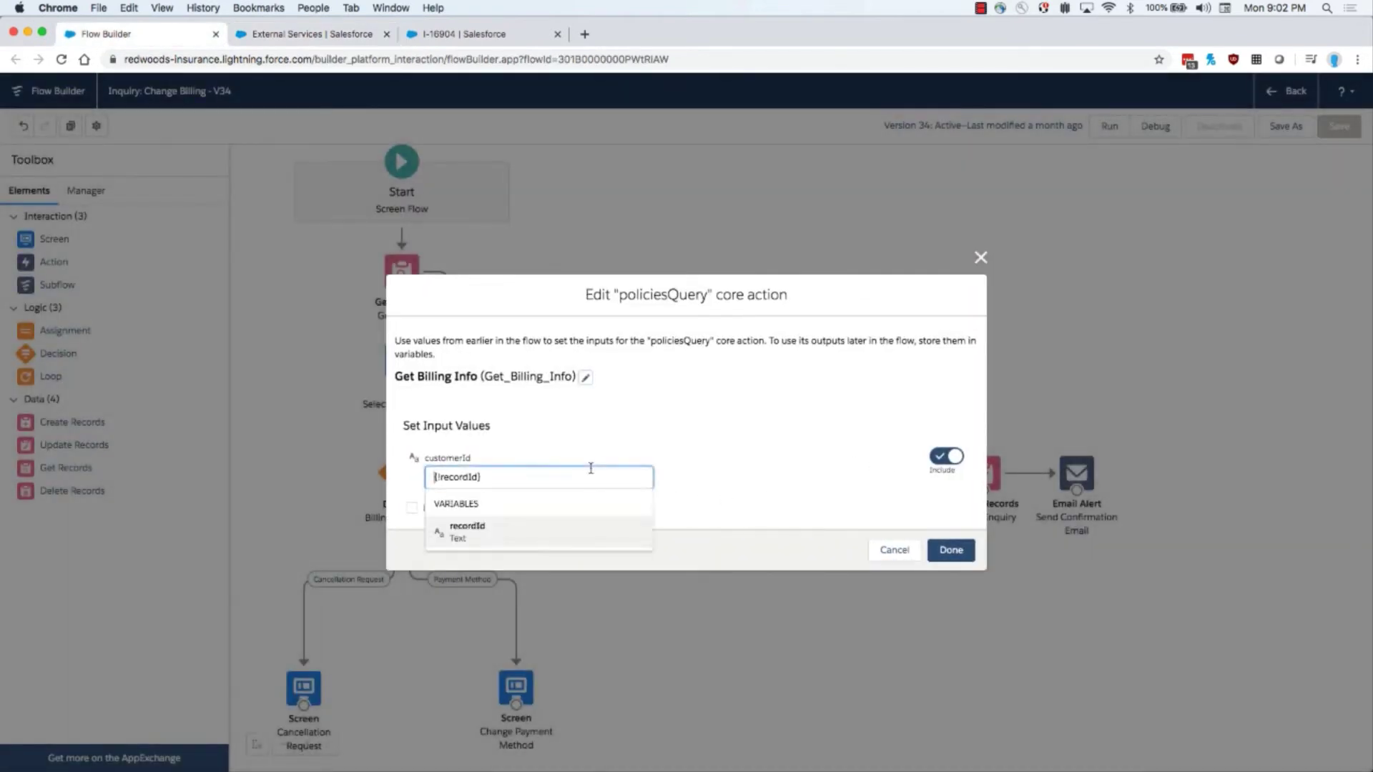
pyautogui.click(951, 551)
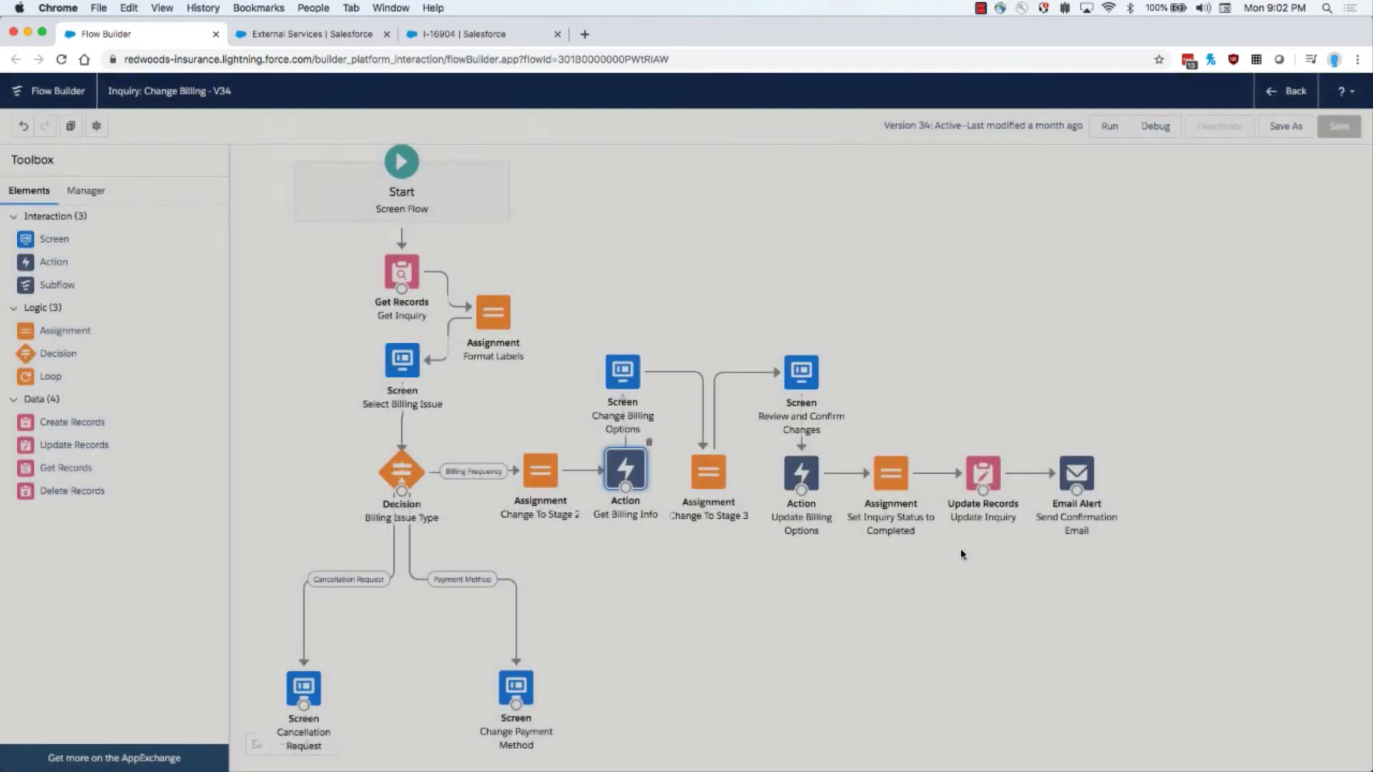
pyautogui.doubleClick(623, 372)
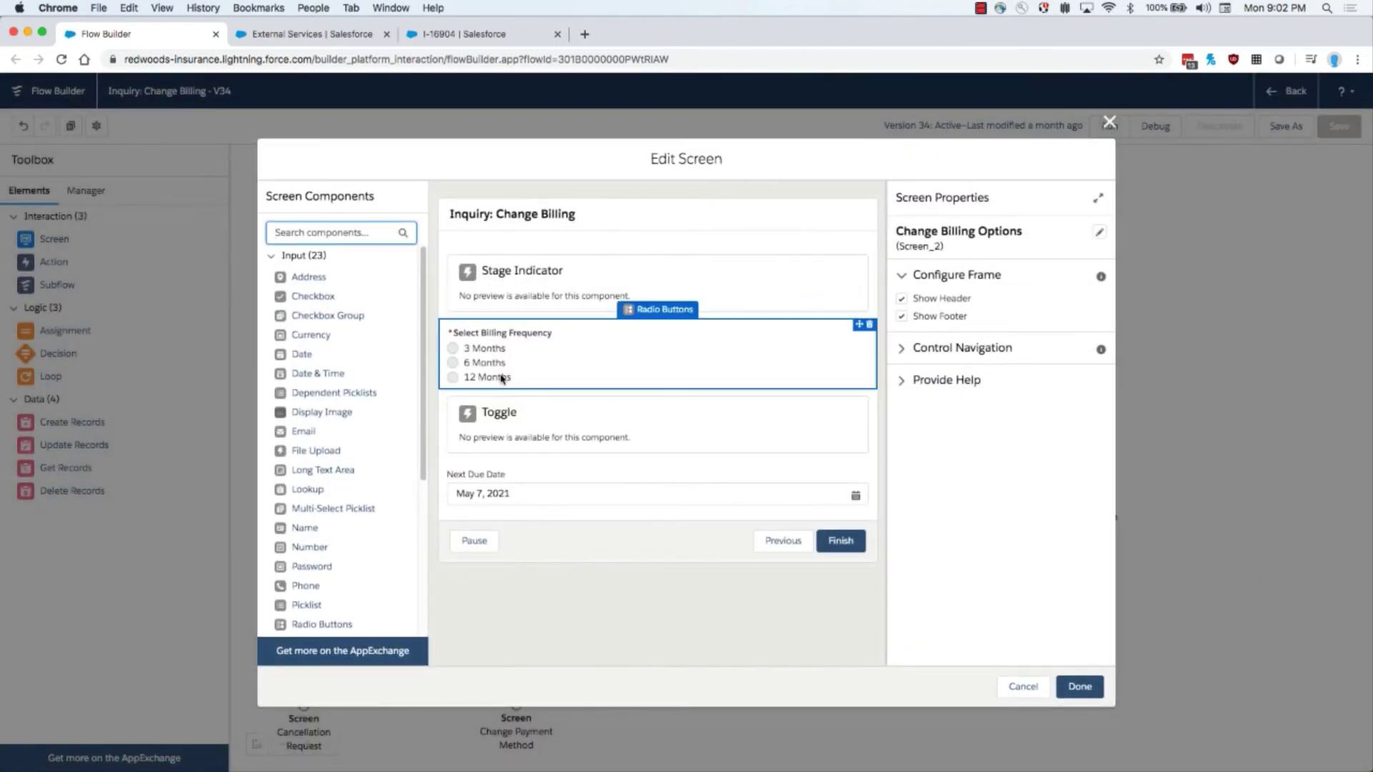
pyautogui.click(519, 493)
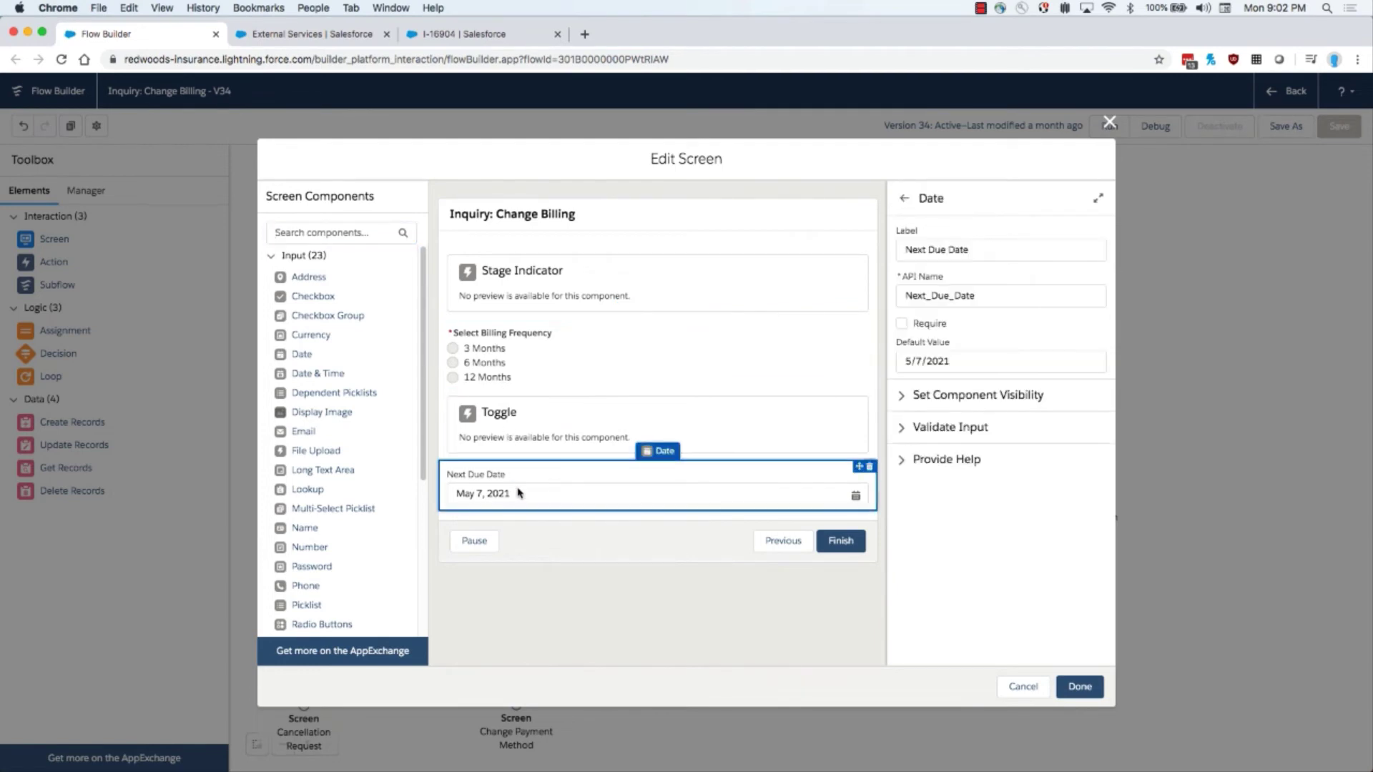
pyautogui.click(906, 398)
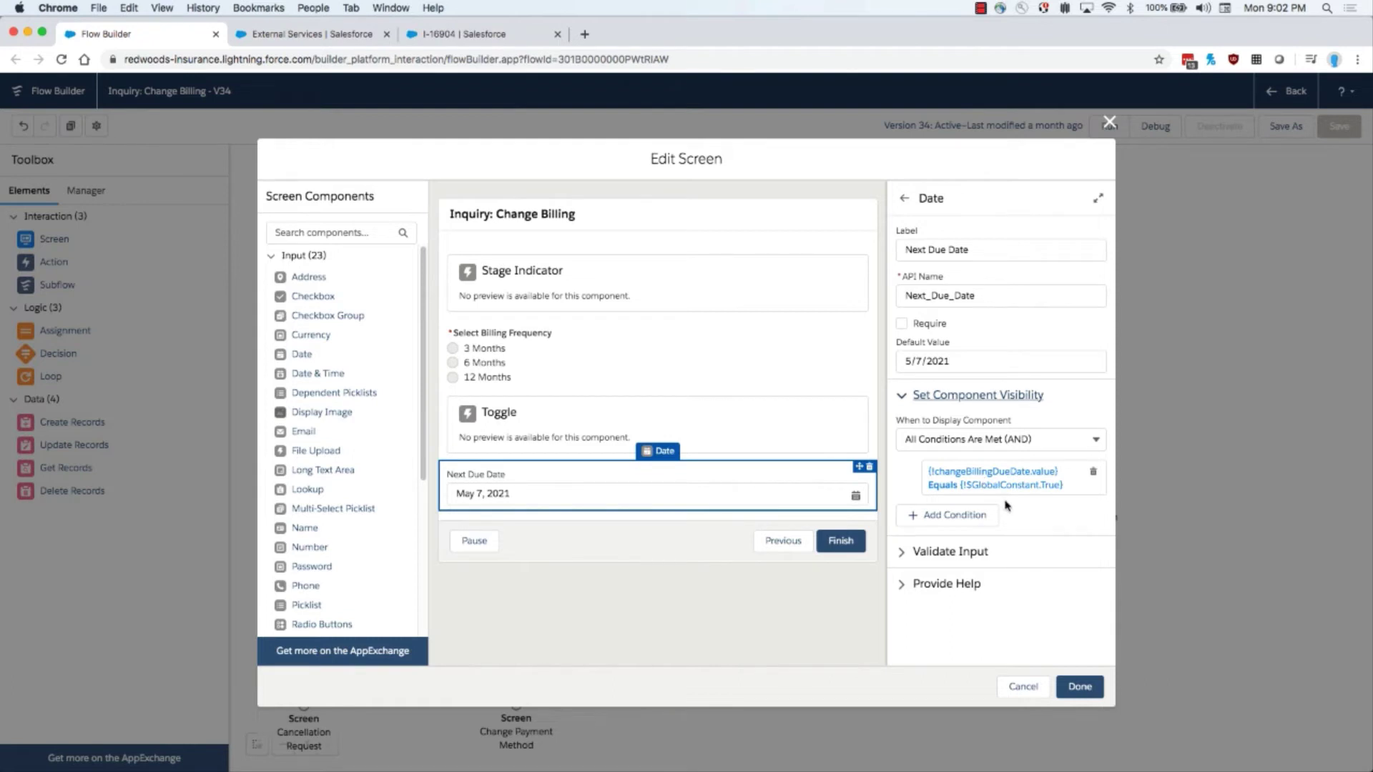
pyautogui.click(1083, 688)
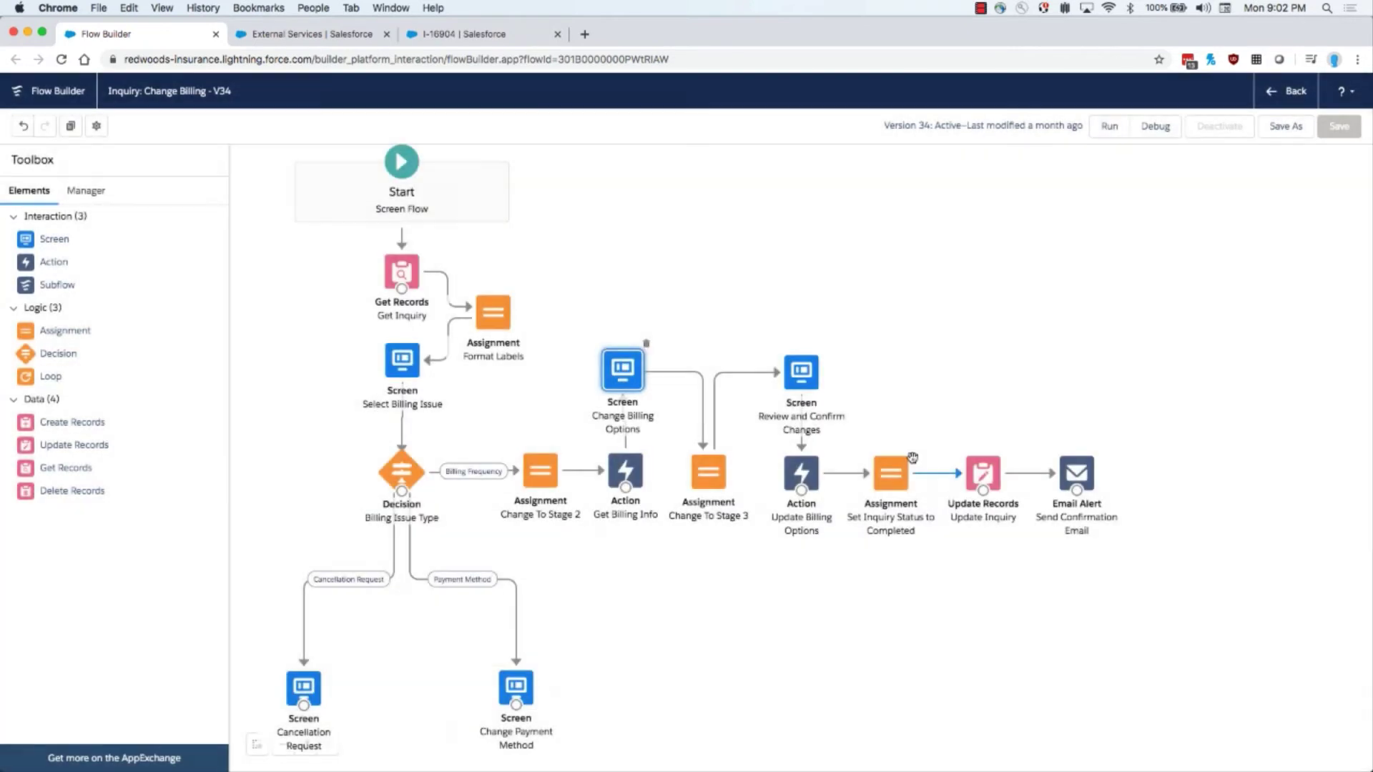
pyautogui.click(813, 386)
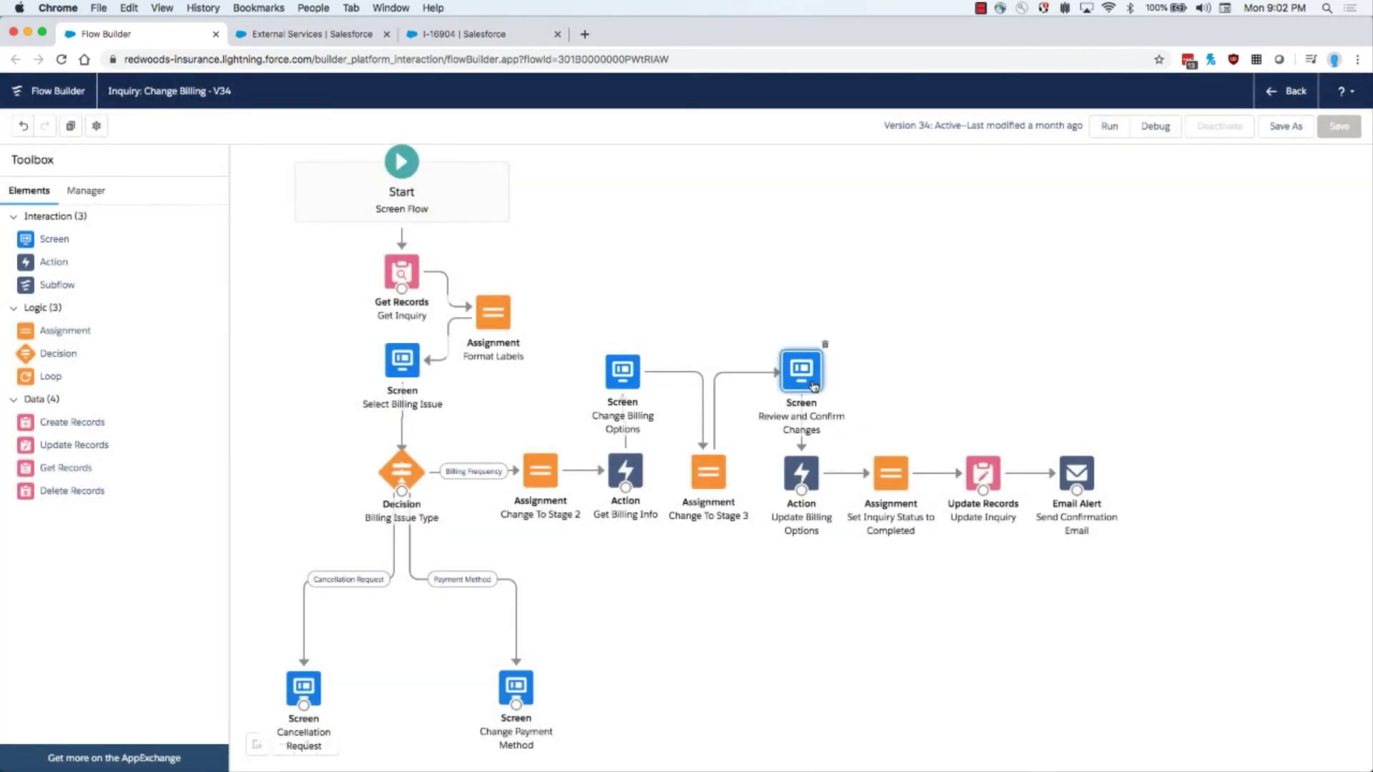
pyautogui.click(812, 473)
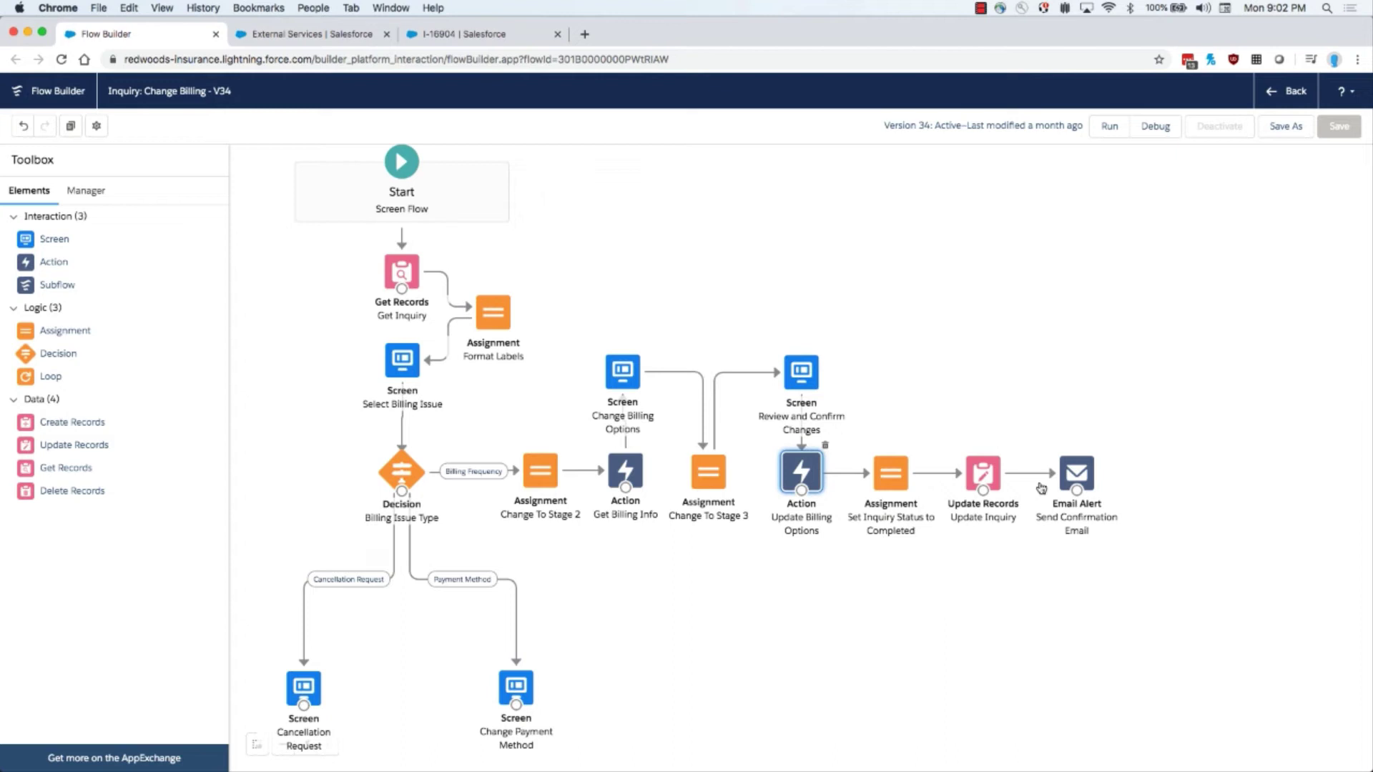
pyautogui.click(986, 471)
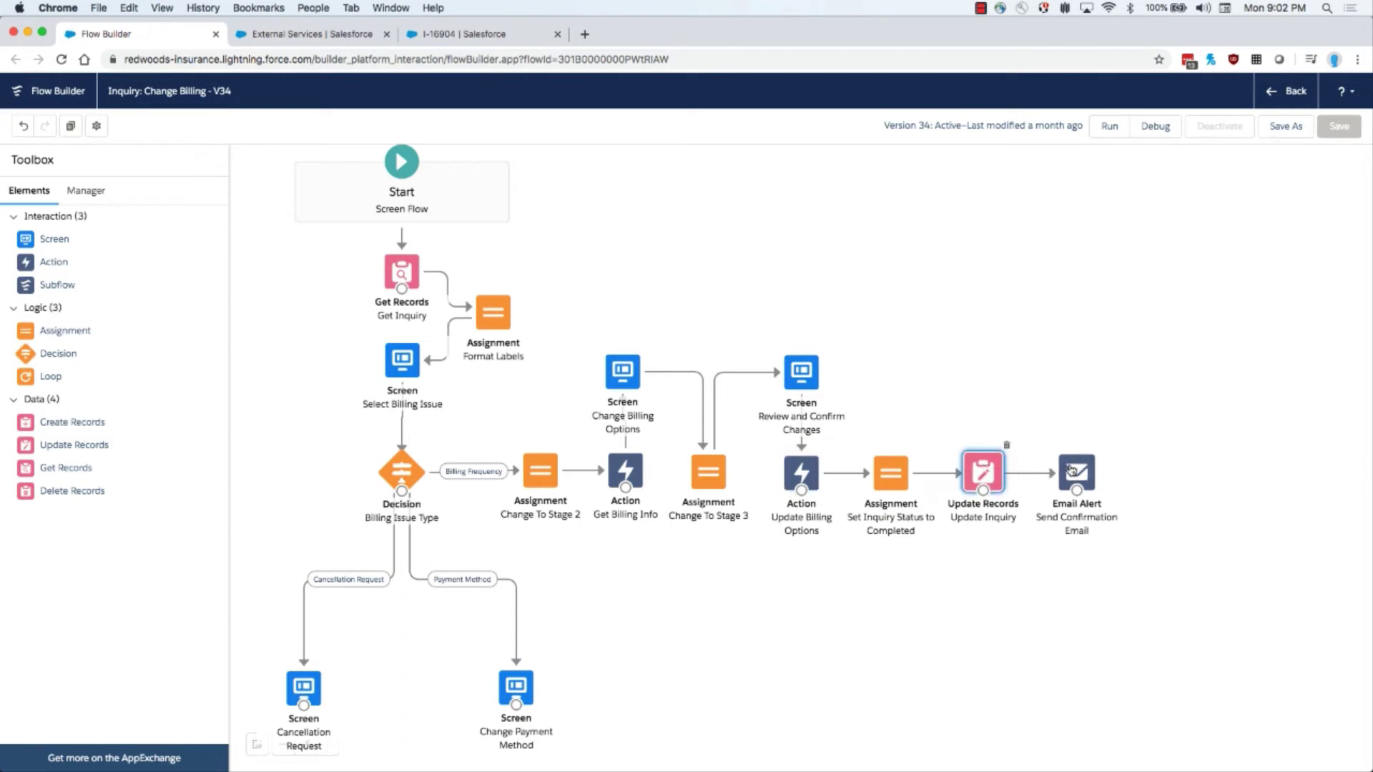
pyautogui.click(1070, 469)
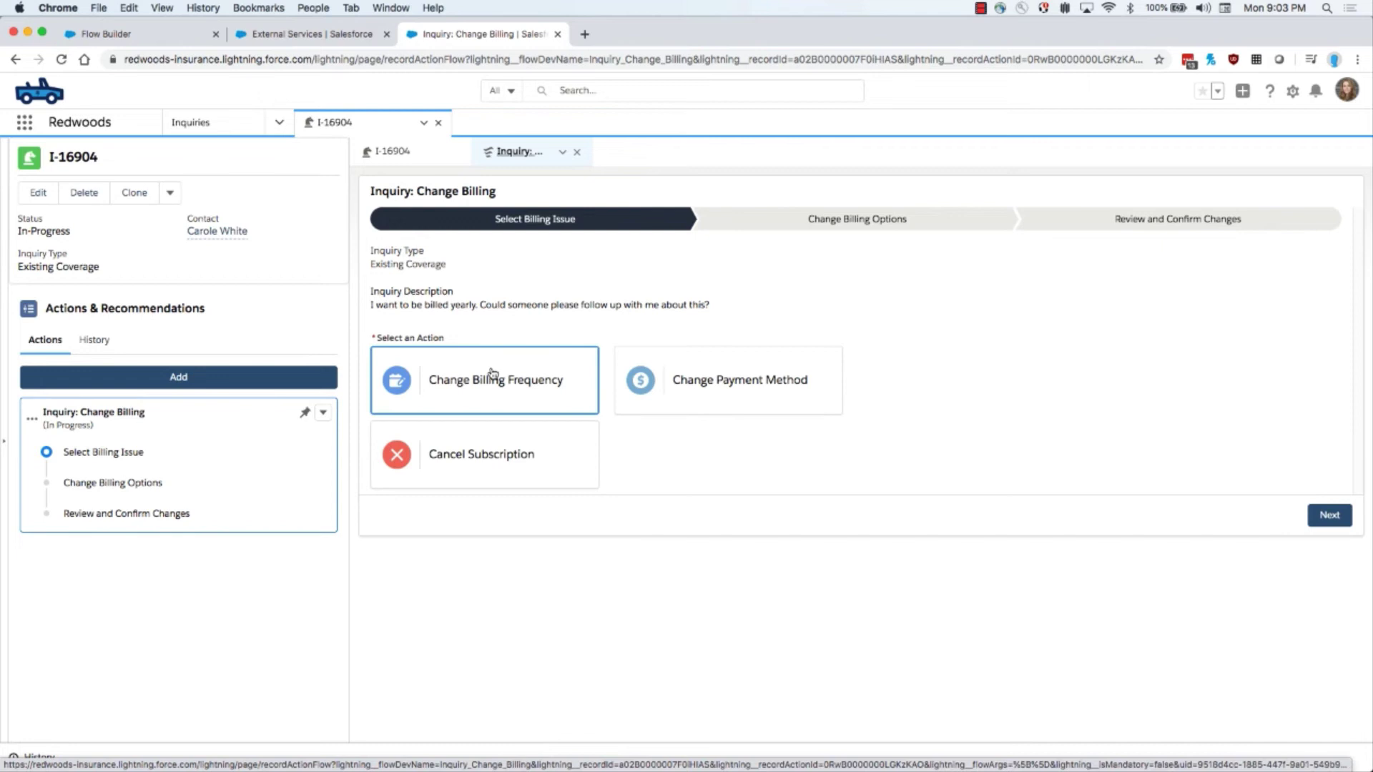
# Change I-16904's billing frequency to 12 Months with a May 7, 2021 due date and finish the flow
pyautogui.click(492, 374)
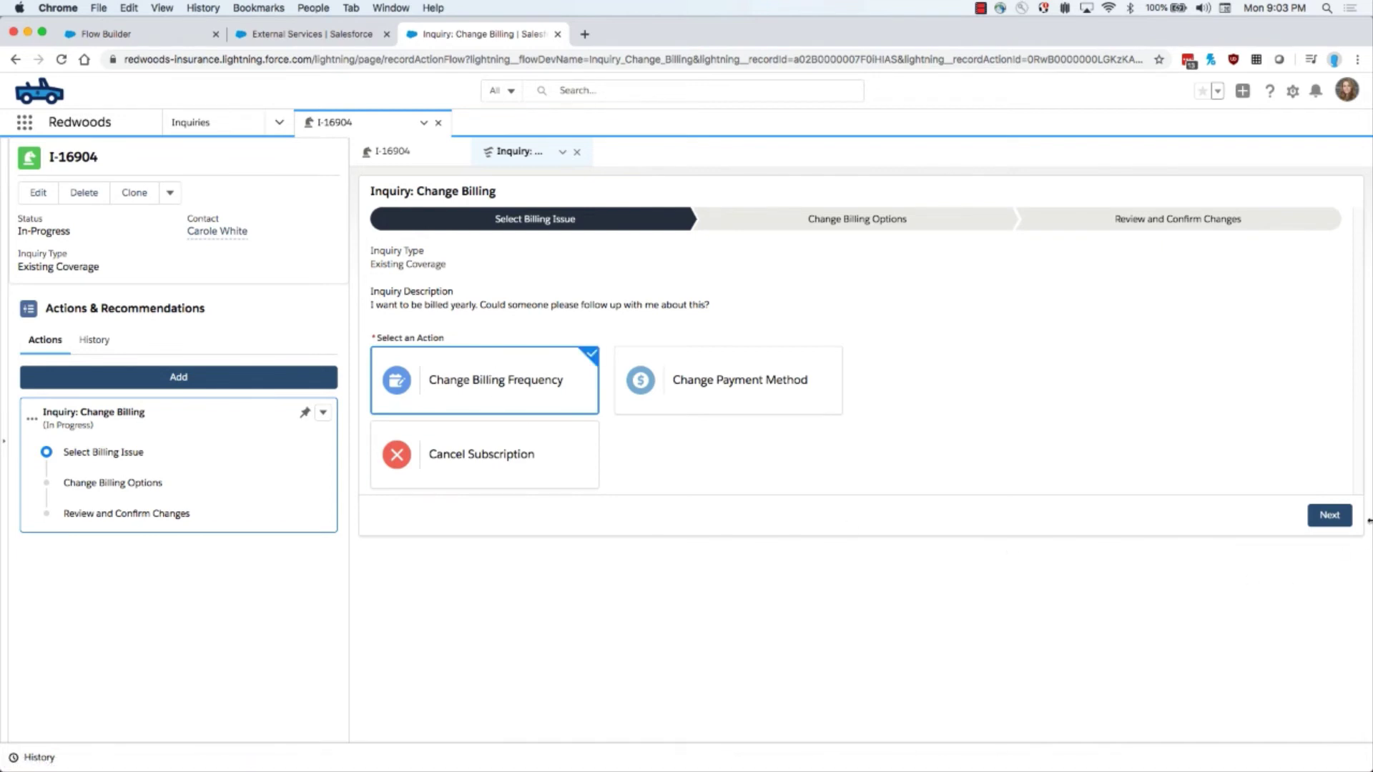
pyautogui.click(1328, 516)
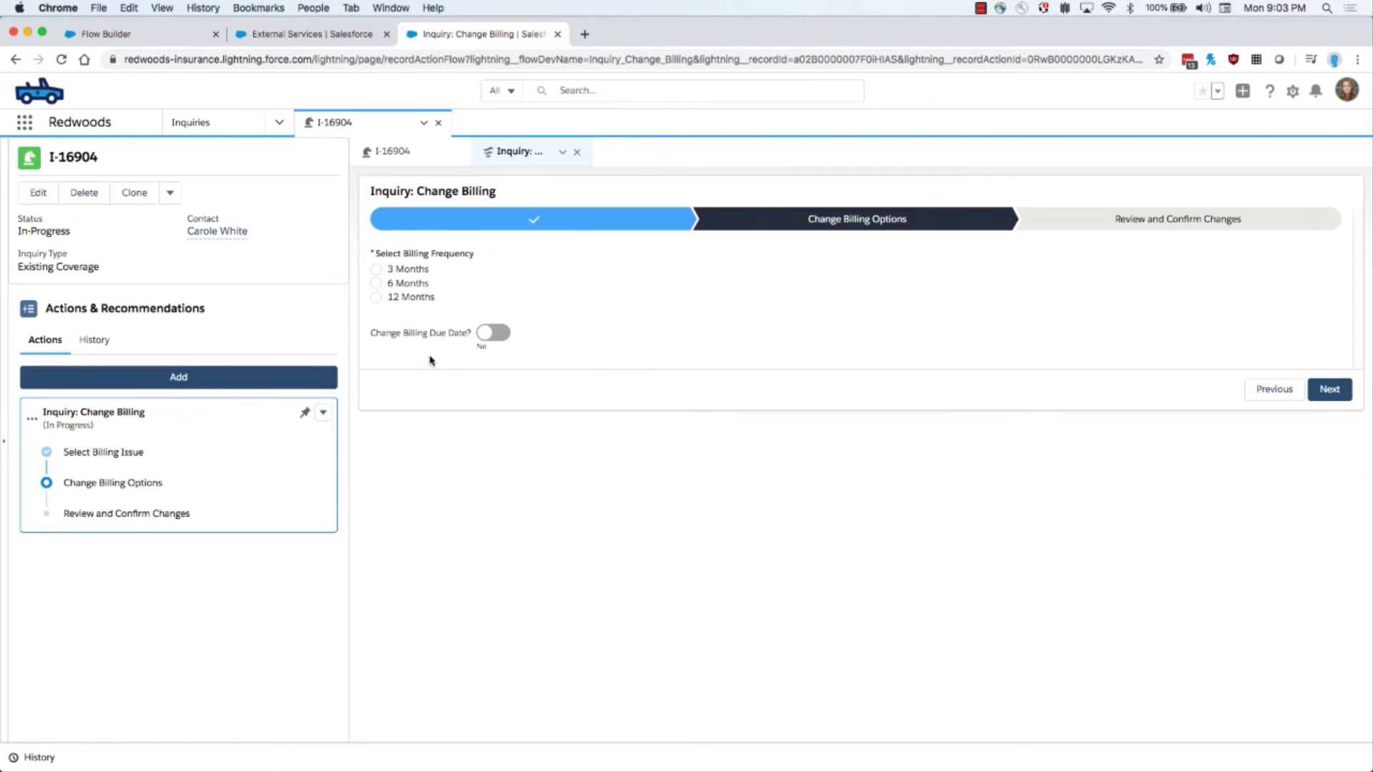
pyautogui.click(379, 298)
pyautogui.click(499, 335)
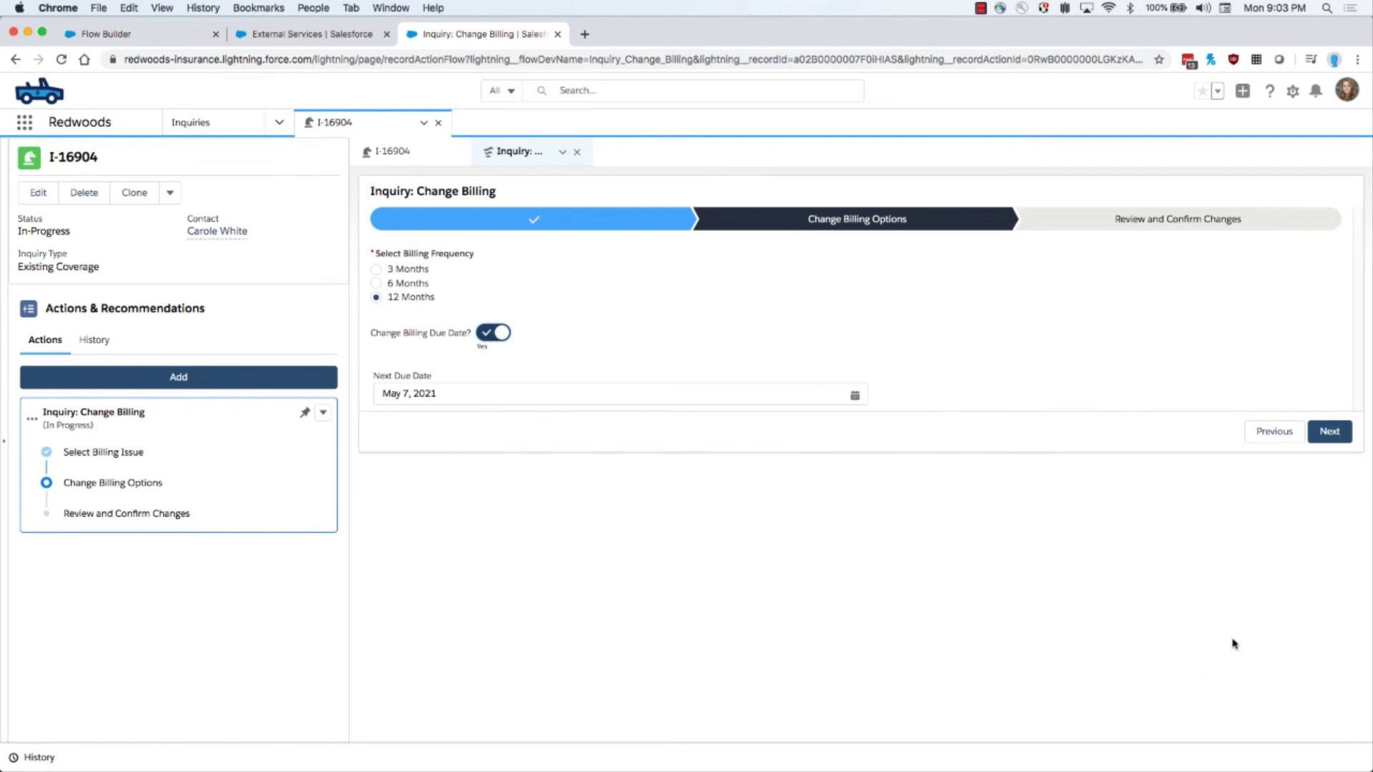
pyautogui.click(1331, 433)
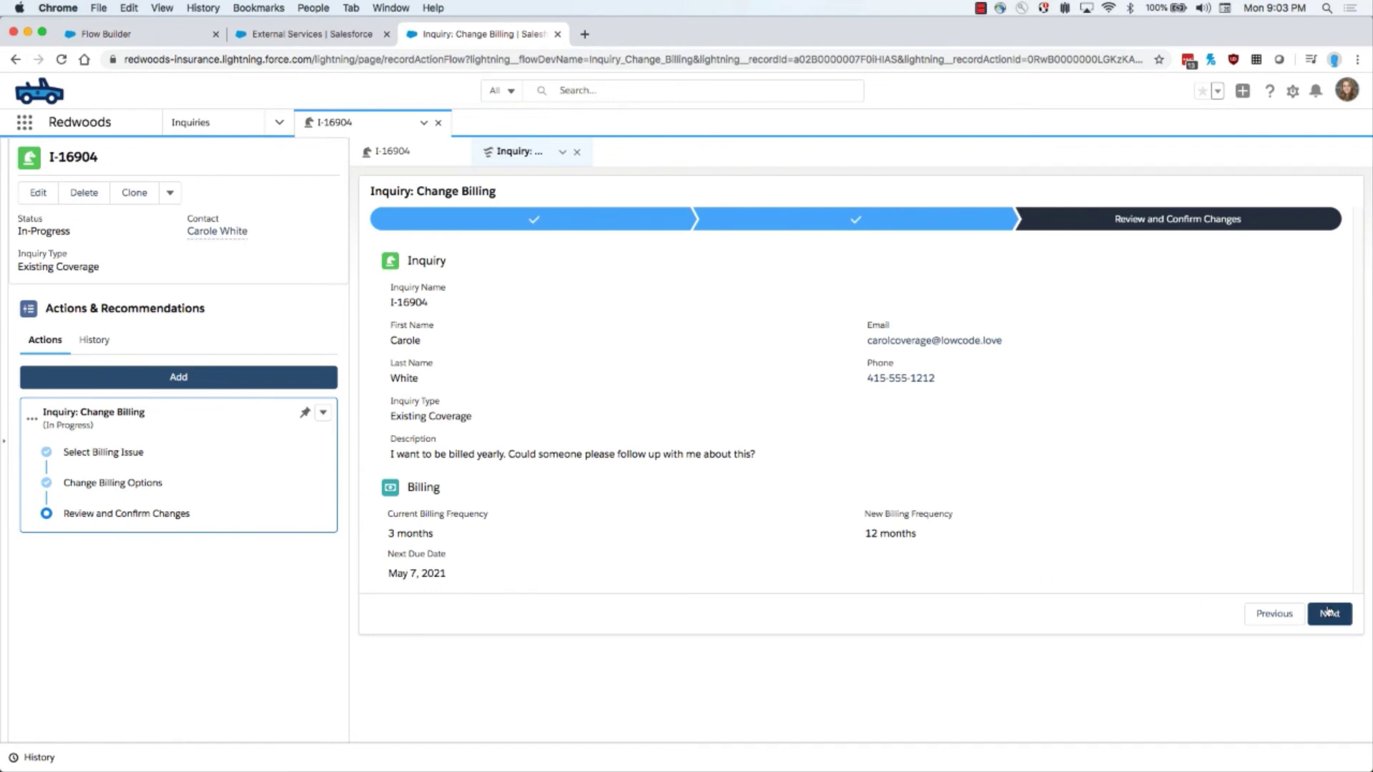
pyautogui.click(1329, 614)
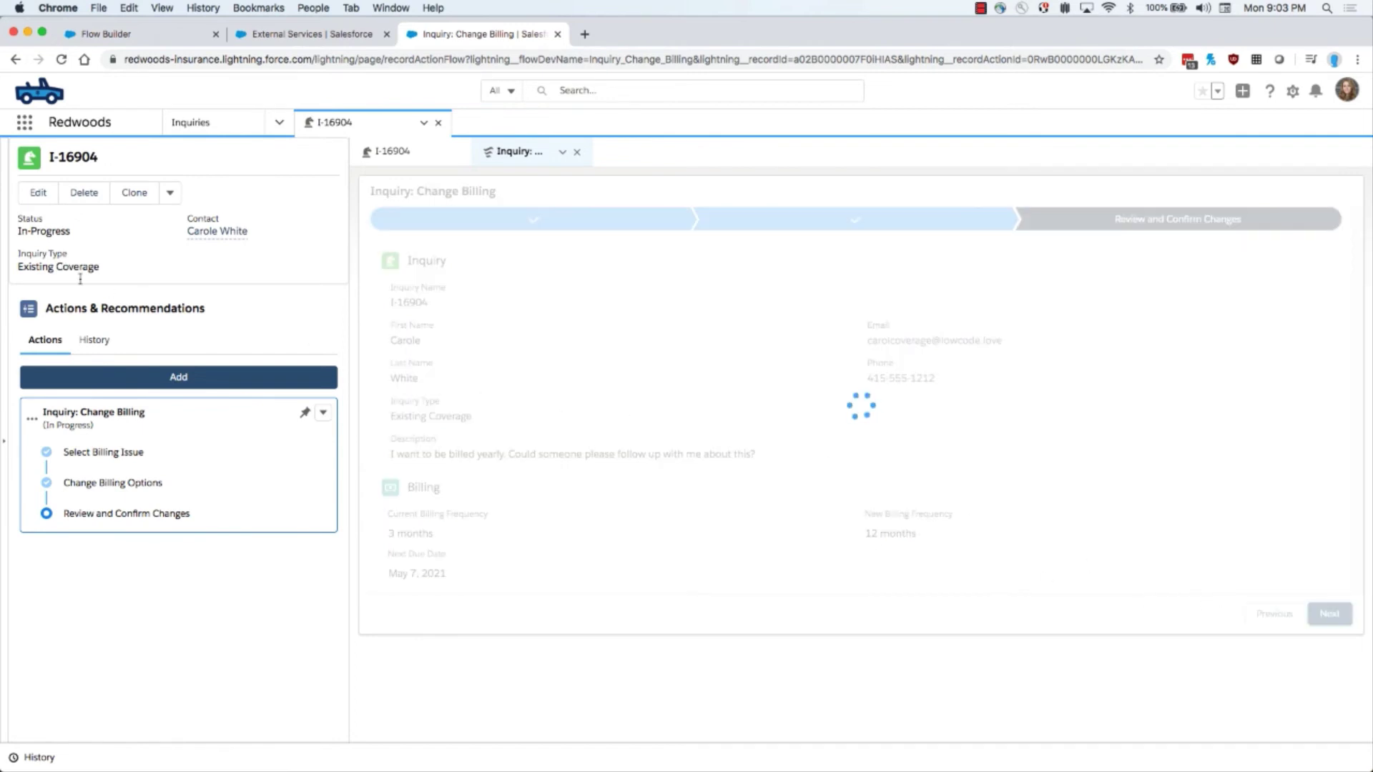
pyautogui.doubleClick(31, 231)
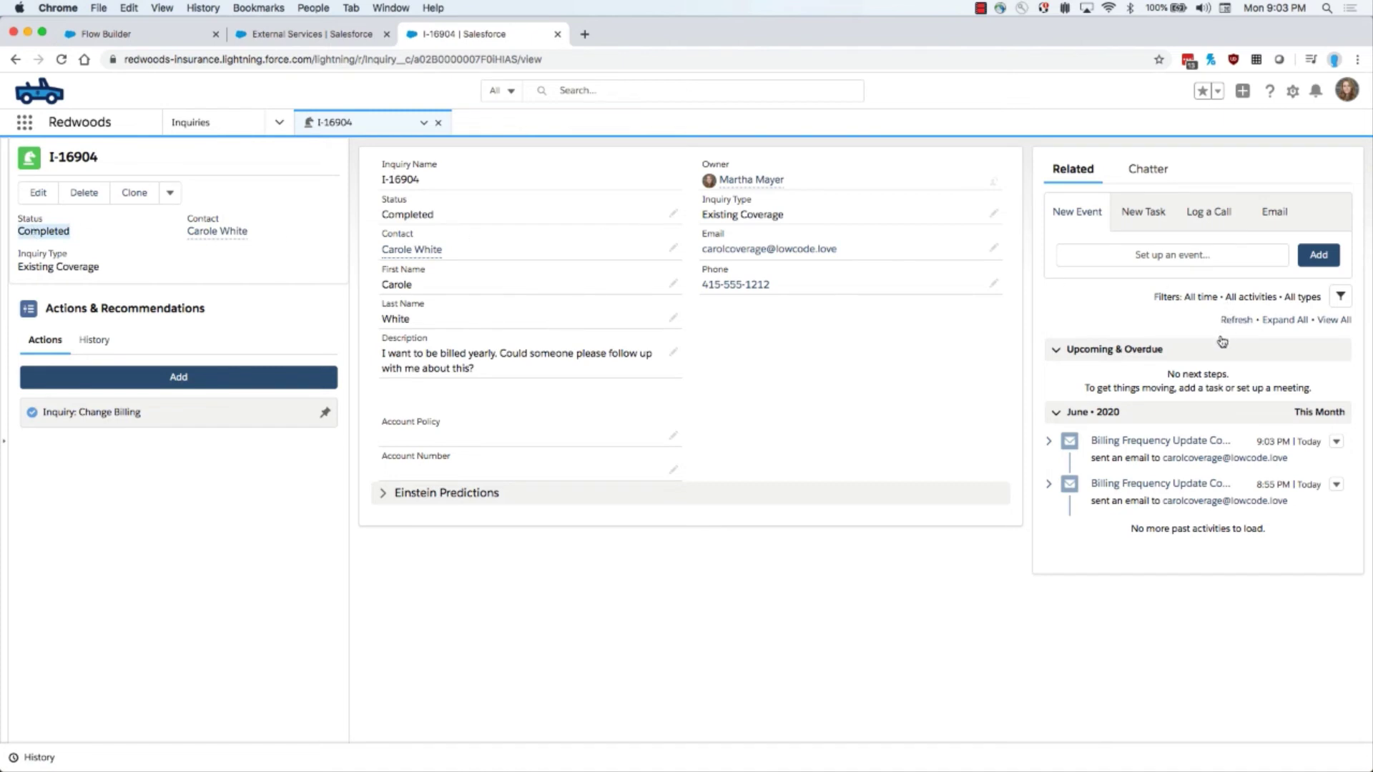